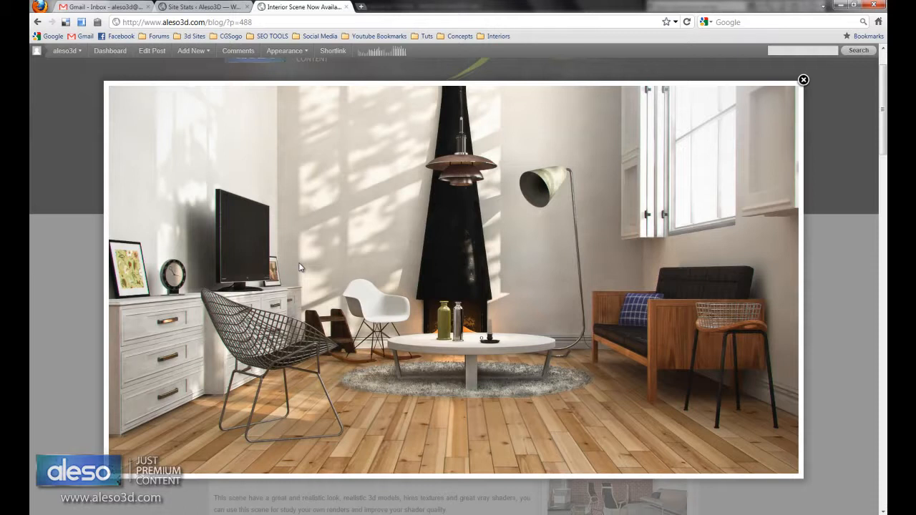
- Close the enlarged render, browse the Interior Scene download article, and view the models' wireframe image on its own page
left_click(803, 81)
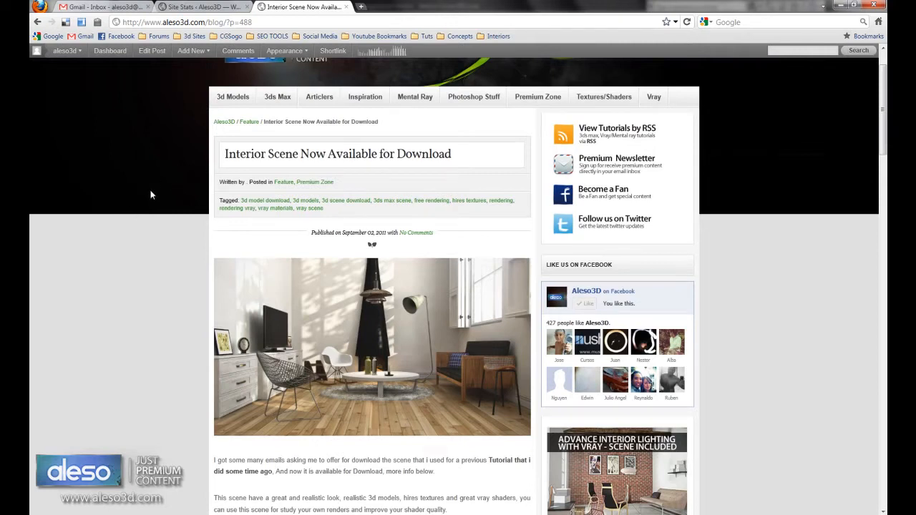
scroll(180, 280, "down", 2)
scroll(179, 279, "down", 3)
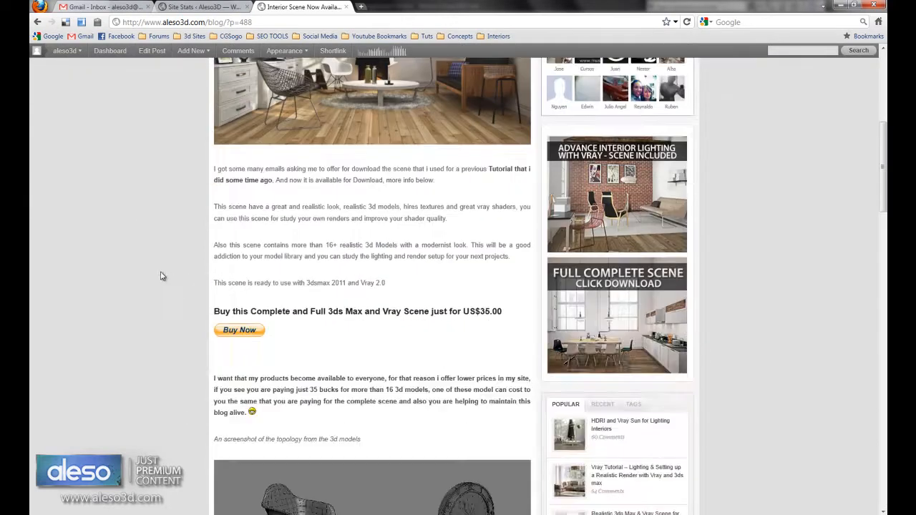
scroll(177, 330, "down", 5)
scroll(390, 244, "down", 2)
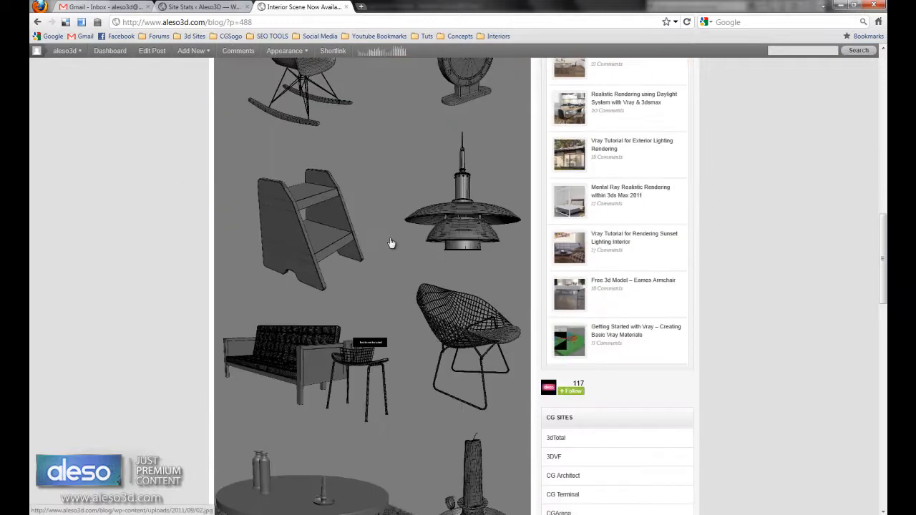
left_click(390, 243)
right_click(462, 217)
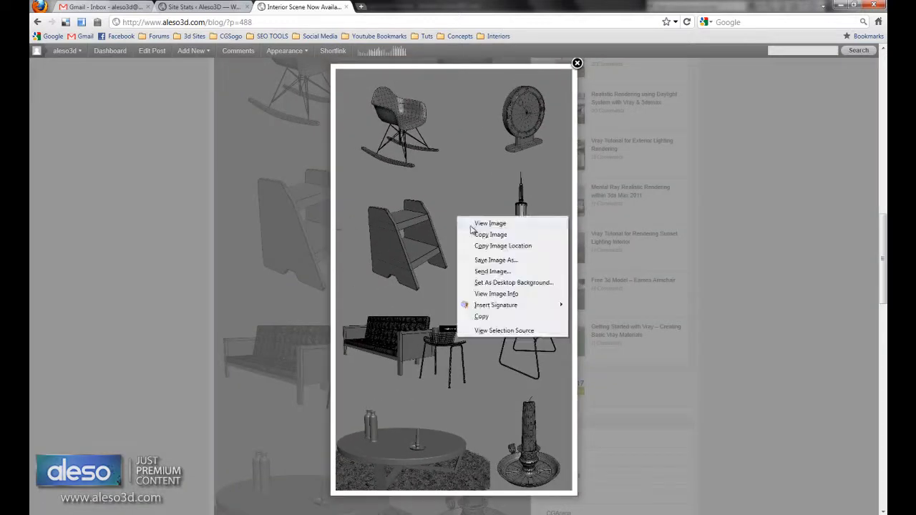
left_click(476, 223)
- Examine the topology of the furniture models at full image size, and return to the article
left_click(190, 171)
scroll(286, 188, "up", 2)
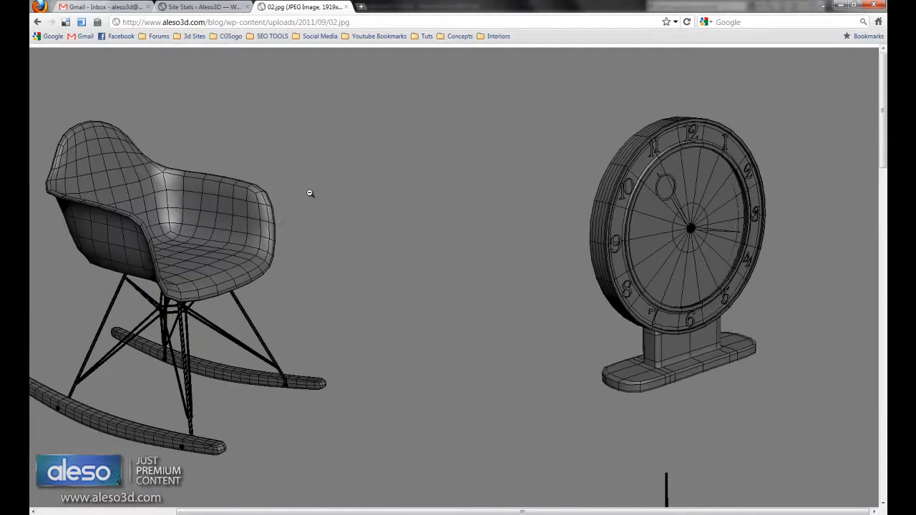
scroll(310, 194, "down", 1)
scroll(309, 193, "down", 15)
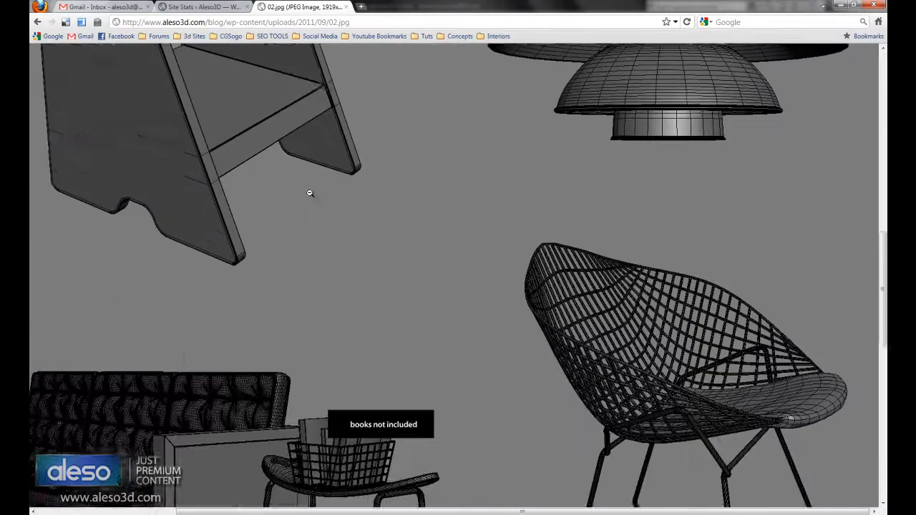
scroll(310, 194, "down", 5)
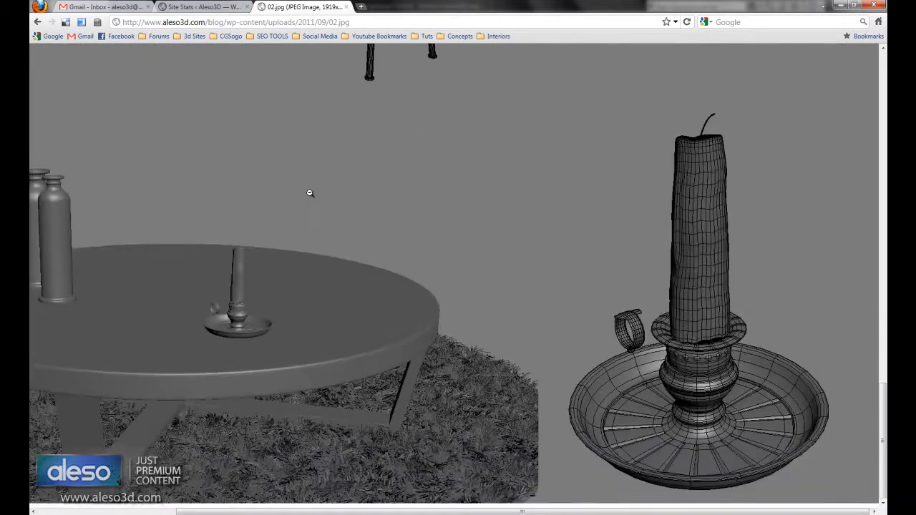
left_click(321, 308)
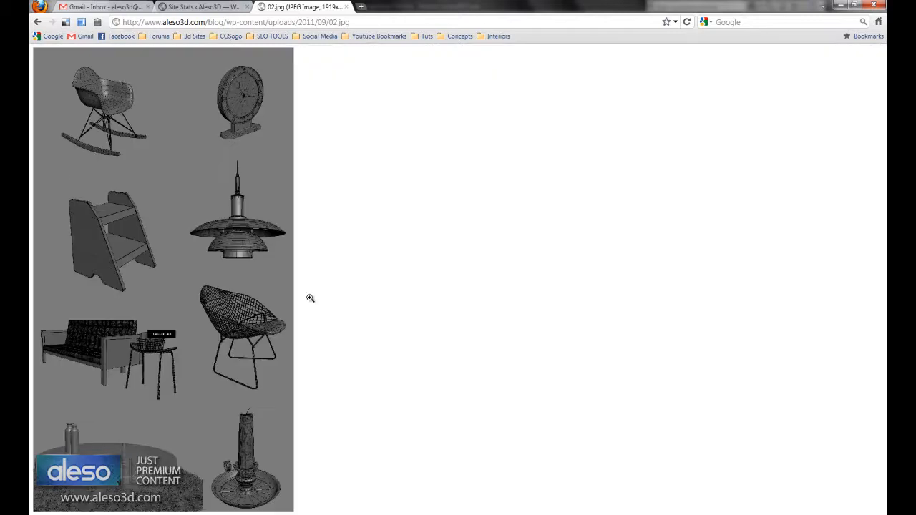
left_click(38, 21)
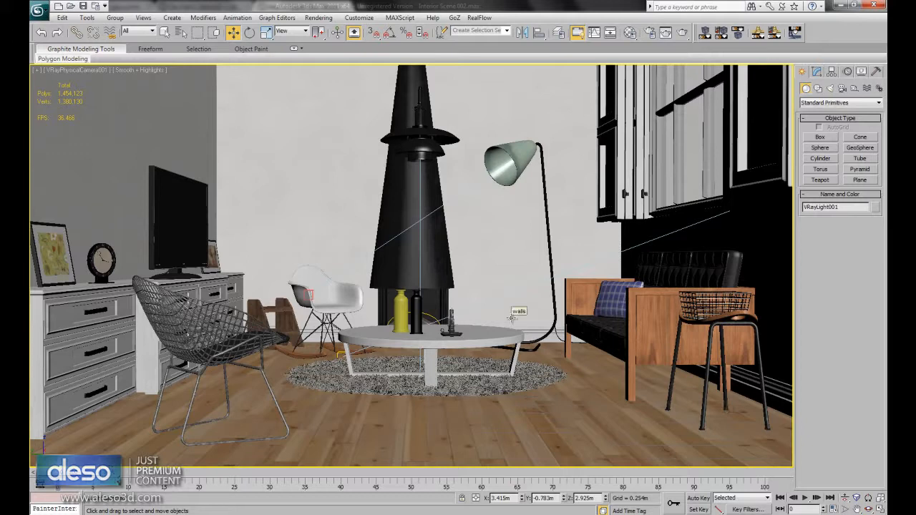
- Switch to 3ds Max, show all four viewports, and inspect the VRaySun's parameters, including its intensity multiplier
left_click(881, 508)
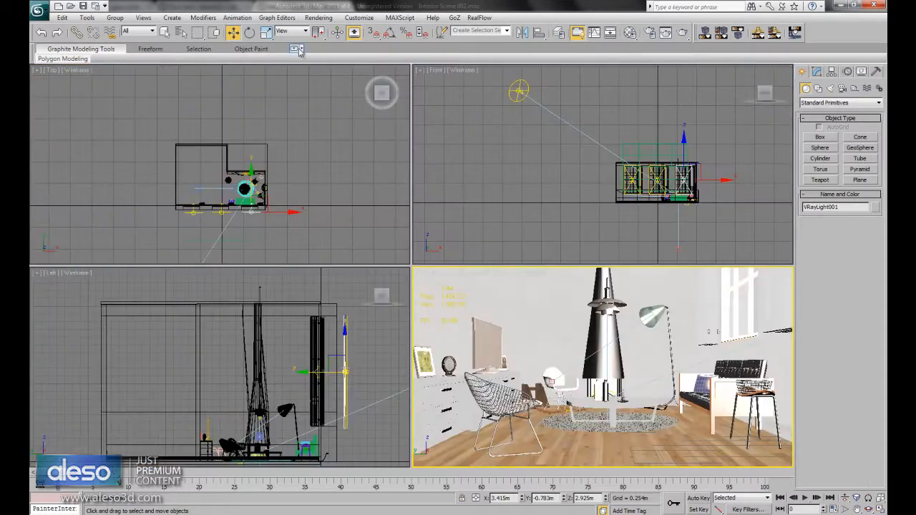
left_click(519, 90)
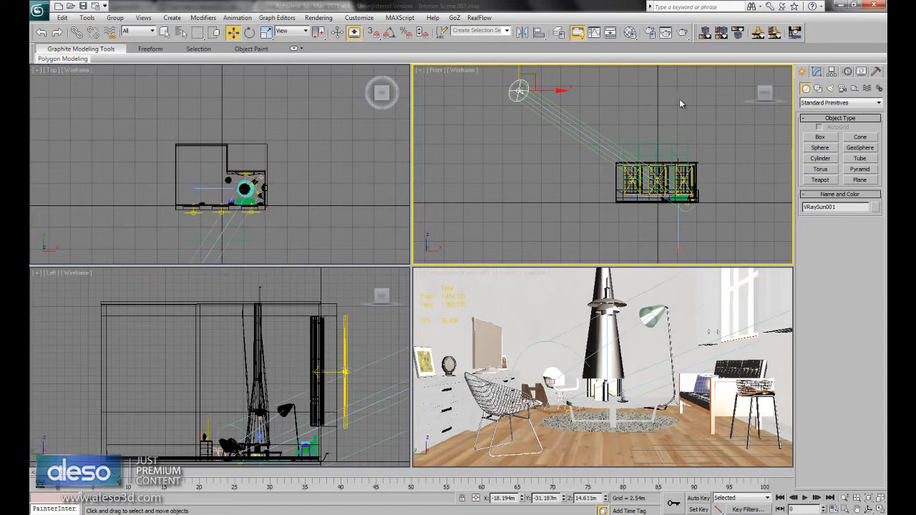
left_click(818, 73)
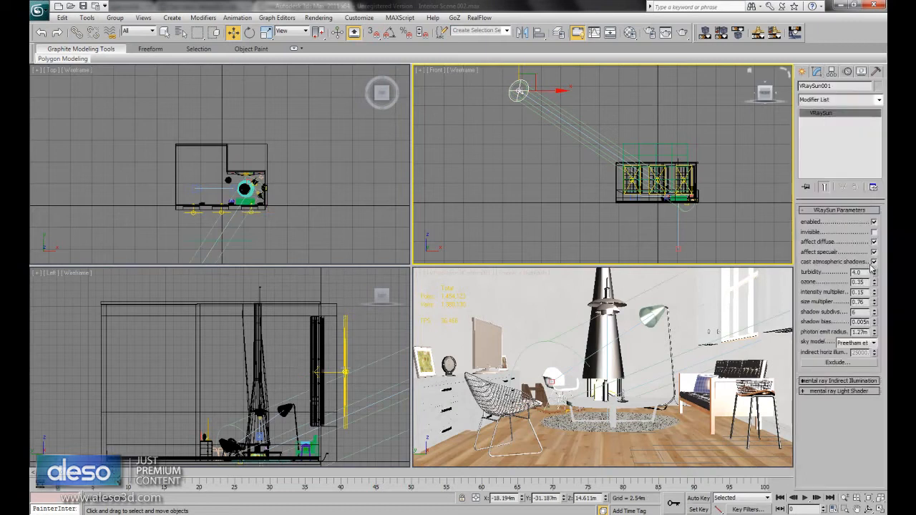
left_click_drag(867, 293, 848, 293)
- Inspect the VRayPhysicalCamera's basic parameters in the Top view, and reselect the VRaySun
left_click(197, 187)
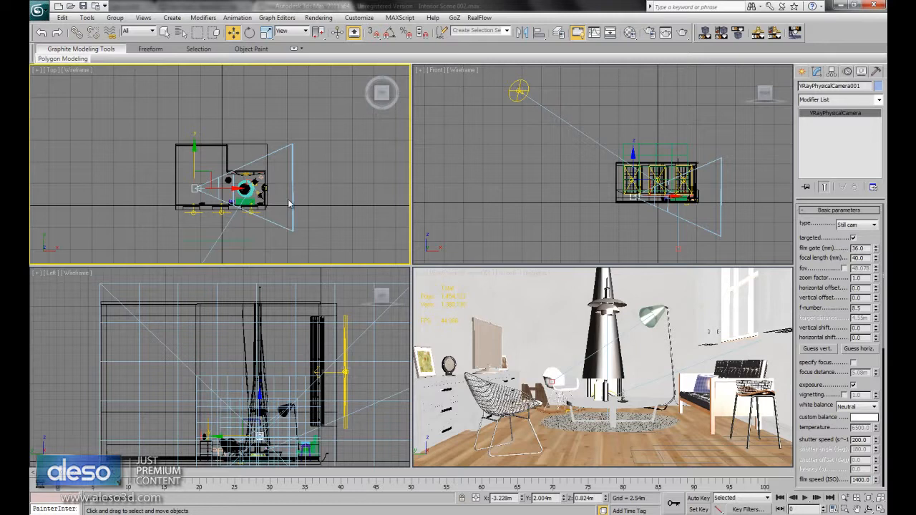
left_click(582, 94)
left_click(519, 90)
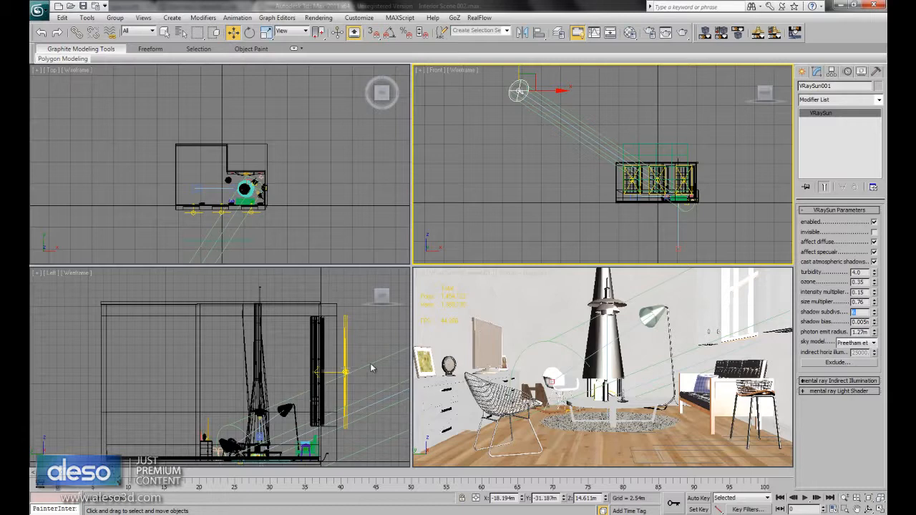
- Maximize the camera view and orbit outside the room to examine the sun's direction and the plane in front of the windows
right_click(617, 354)
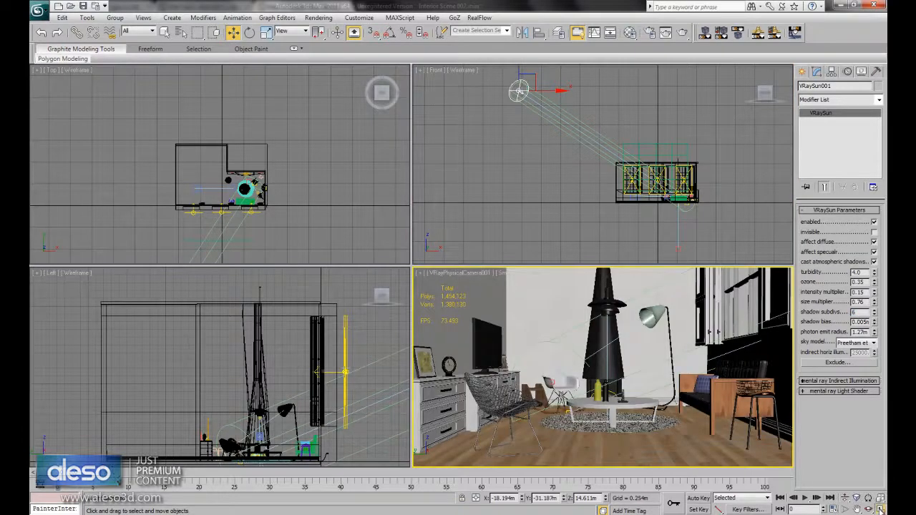
left_click(880, 510)
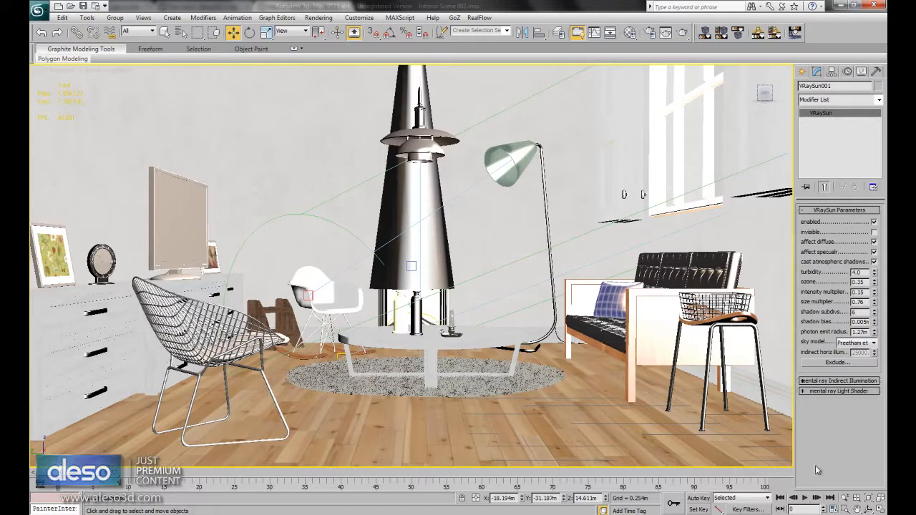
left_click(868, 508)
left_click_drag(414, 225, 403, 226)
scroll(402, 227, "down", 10)
left_click(234, 34)
middle_click_drag(358, 186, 441, 186, "alt")
middle_click_drag(572, 185, 545, 372)
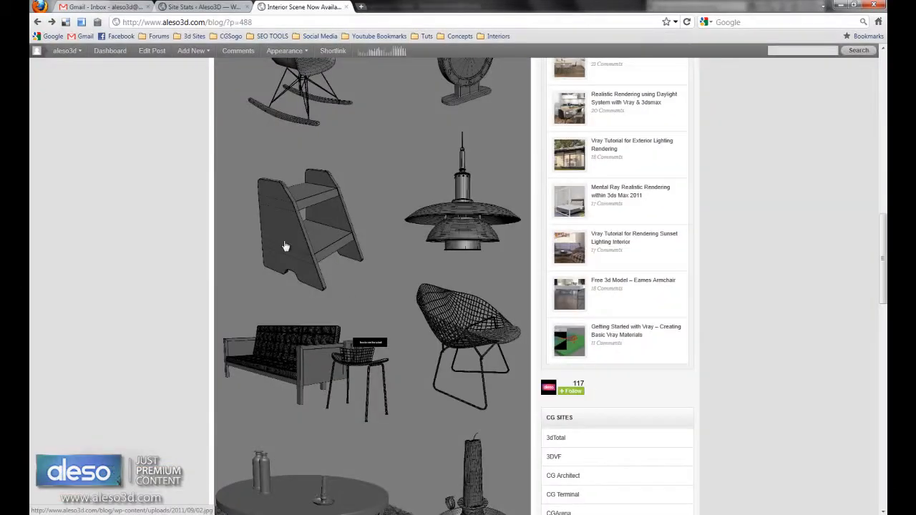
scroll(284, 246, "up", 15)
- Check the wall shadows in the enlarged render on the web page, and return to the scene's outside view
left_click(352, 182)
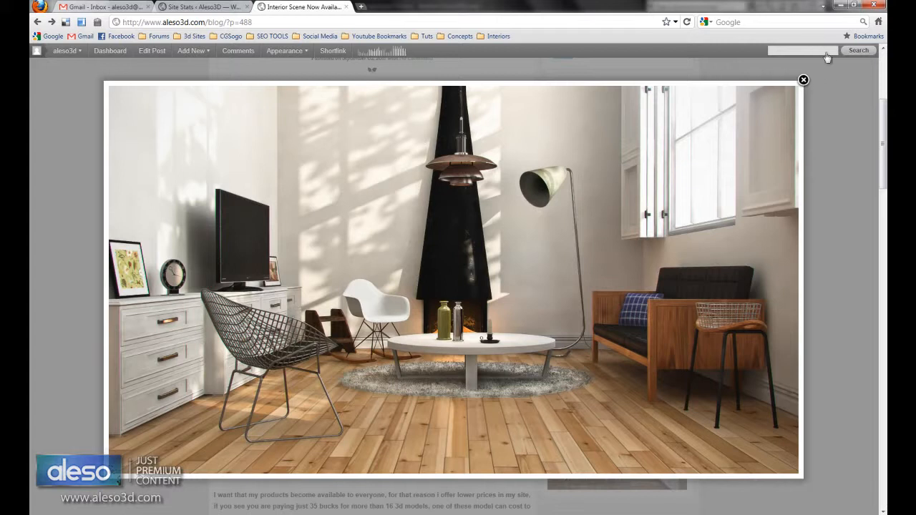
left_click(803, 80)
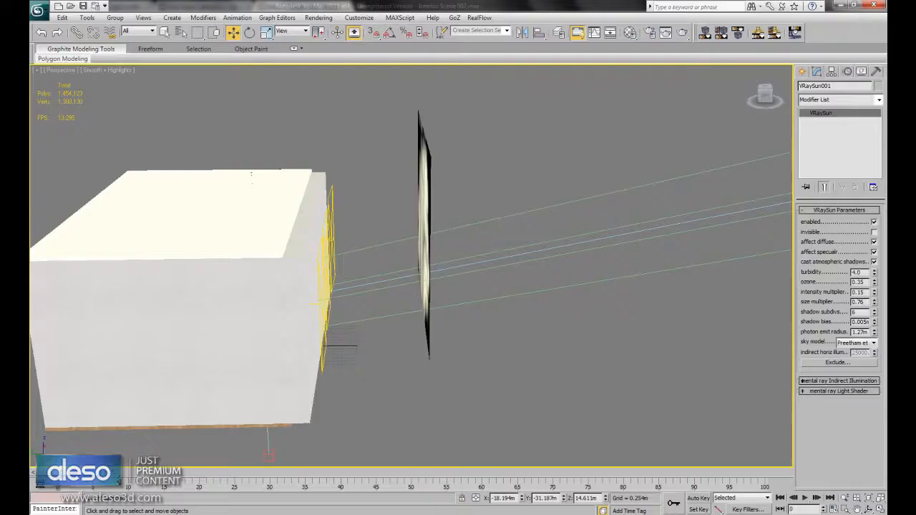
middle_click_drag(491, 258, 397, 278, "alt")
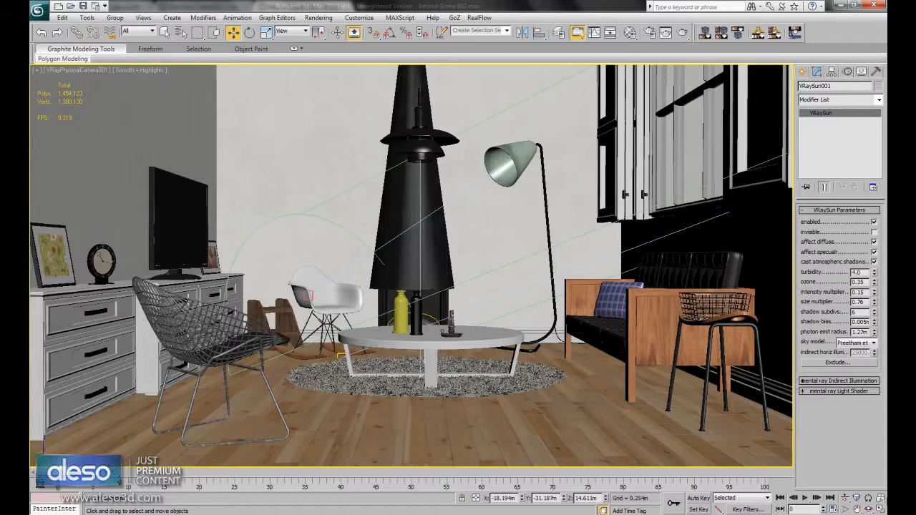
- Review the render on the web page and inspect the VRaySky map's parameters in the Material Editor
left_click(630, 32)
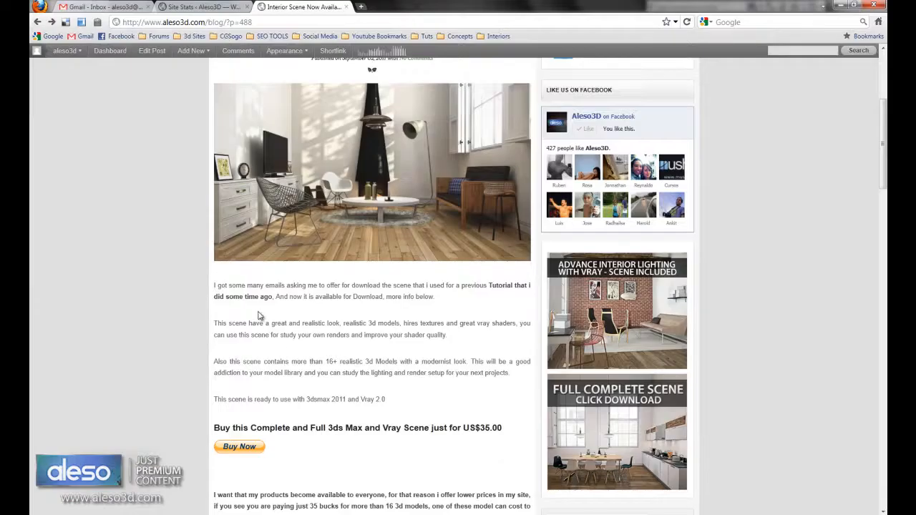
scroll(260, 316, "up", 1)
scroll(260, 316, "down", 5)
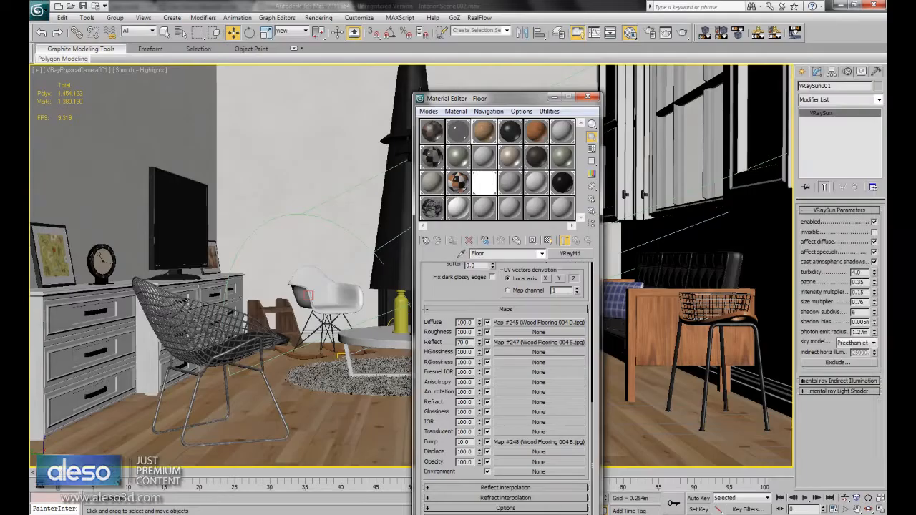
left_click(488, 186)
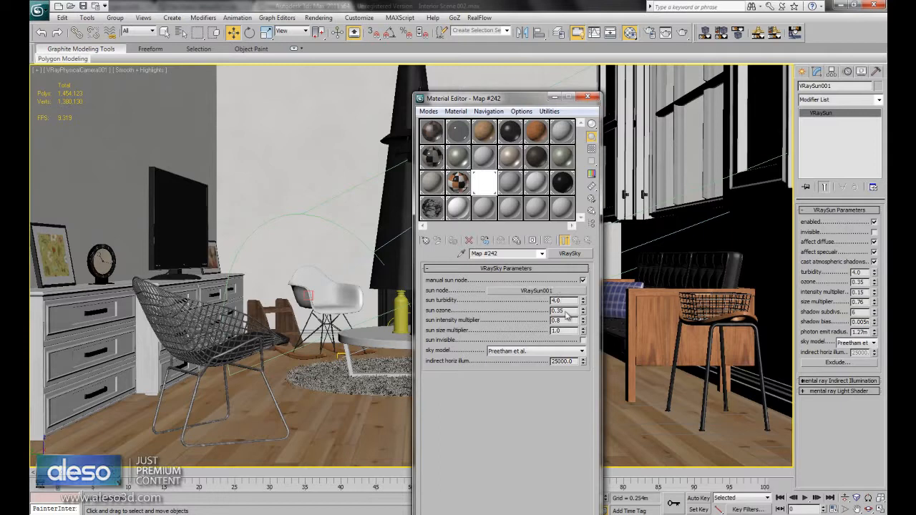
left_click(587, 97)
- Align VRayLight003 with its window in the Front view, at X -3.57 m, and return to the maximized camera view
left_click(880, 509)
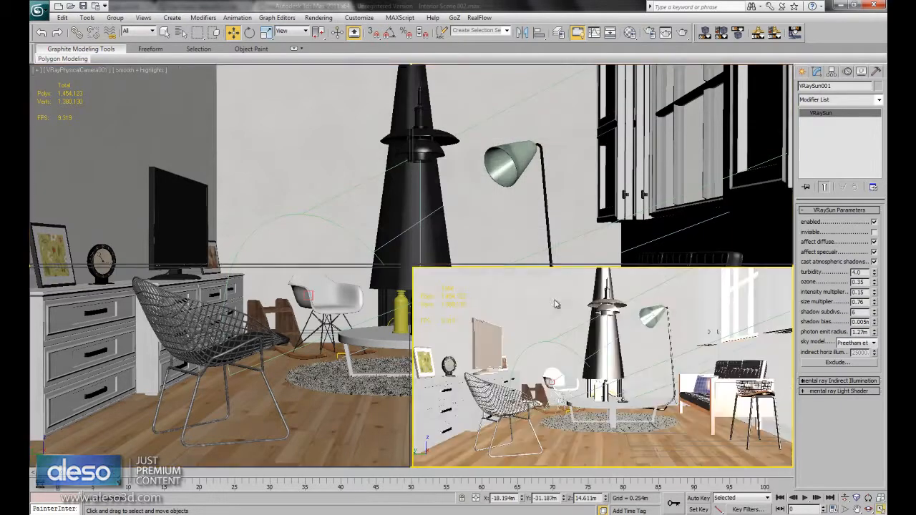
left_click(196, 209)
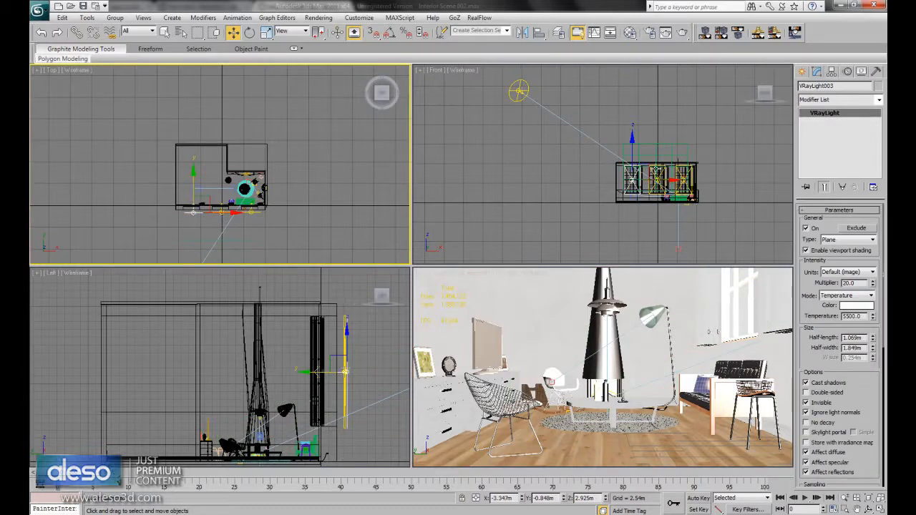
middle_click_drag(687, 222, 650, 203)
scroll(650, 203, "up", 6)
scroll(649, 203, "down", 2)
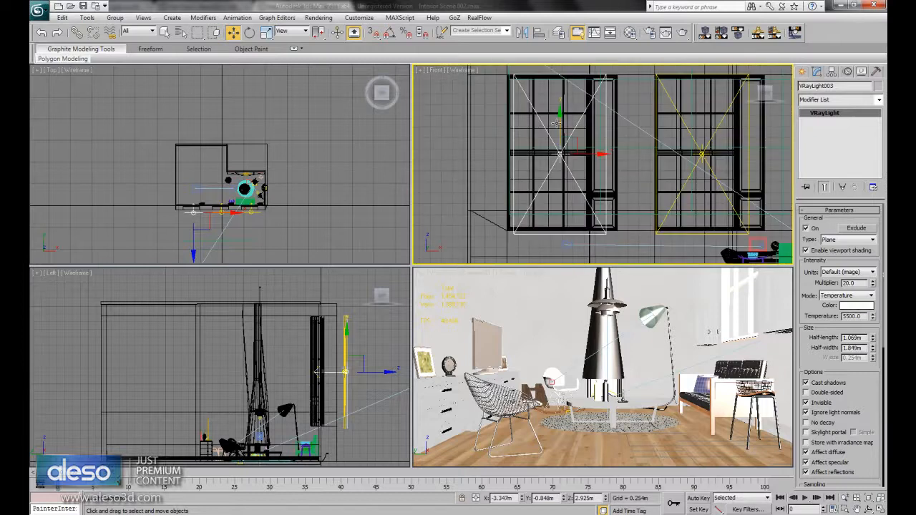
left_click_drag(595, 154, 585, 154)
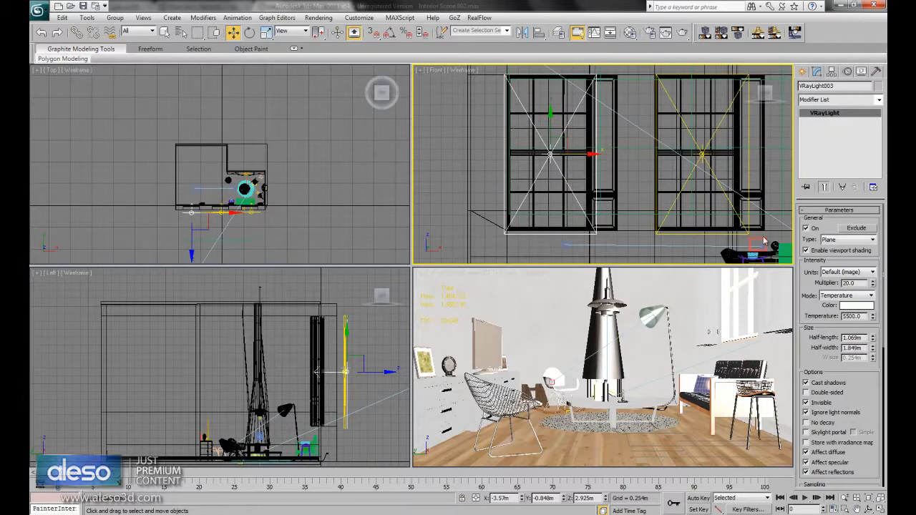
middle_click_drag(721, 212, 694, 207)
middle_click(721, 410)
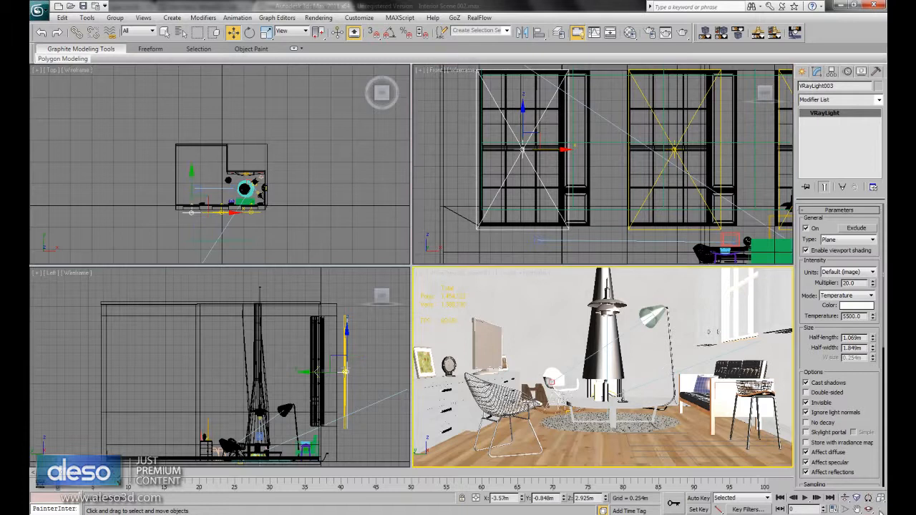
key("alt+w")
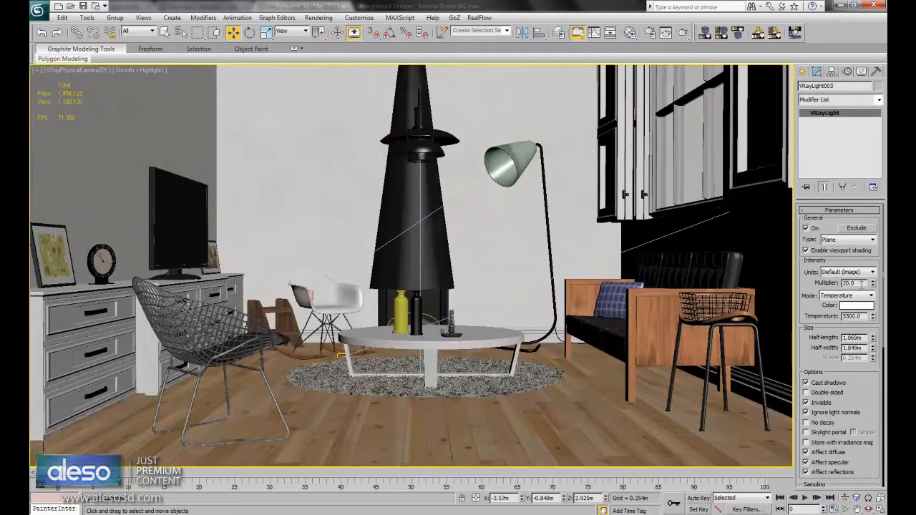
- Review the window light's options and sampling, and set its colour mode to Temperature with a value of 5500
left_click_drag(875, 388, 874, 355)
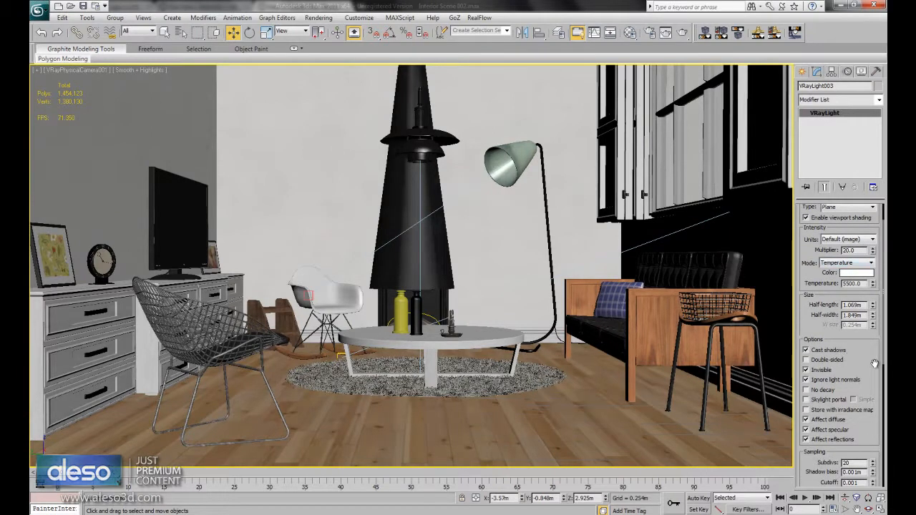
scroll(859, 362, "down", 3)
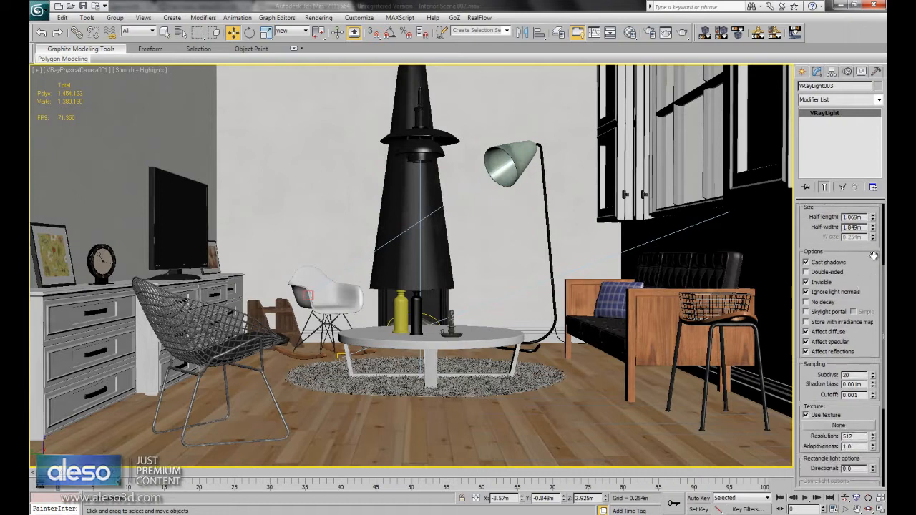
scroll(859, 293, "up", 4)
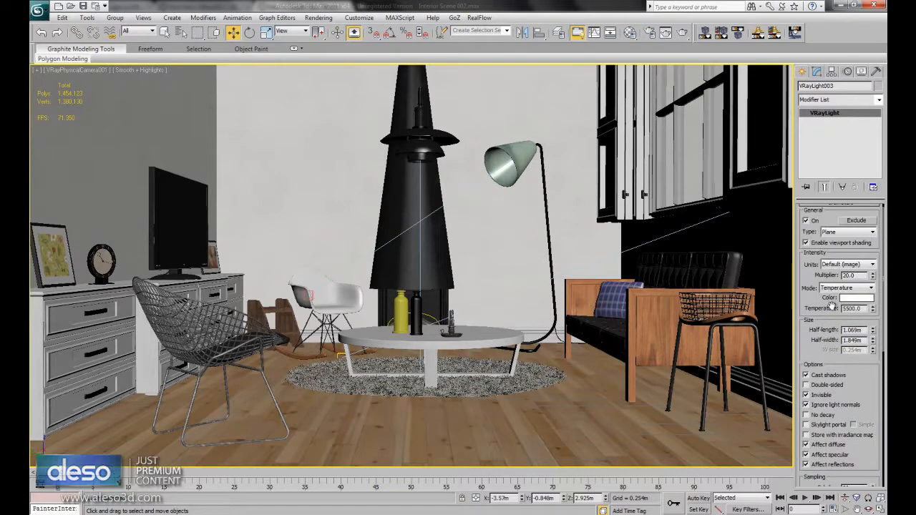
left_click(847, 289)
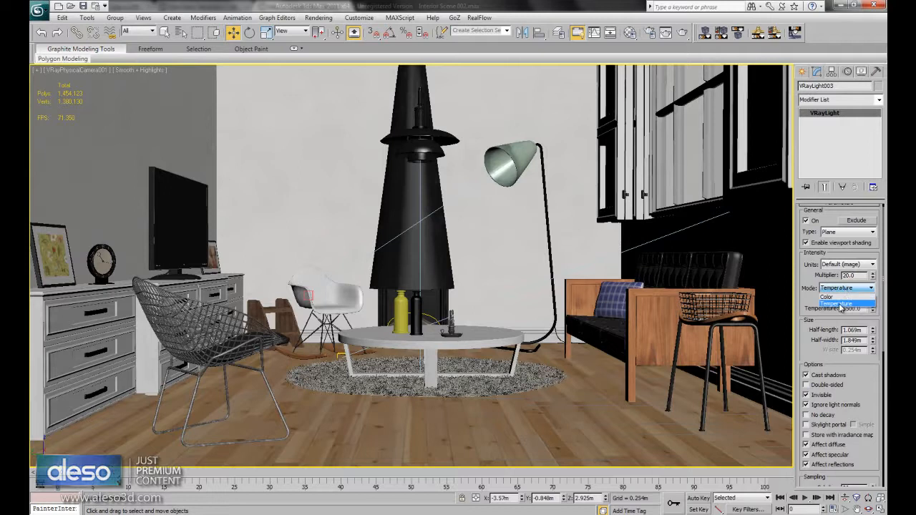
left_click(839, 304)
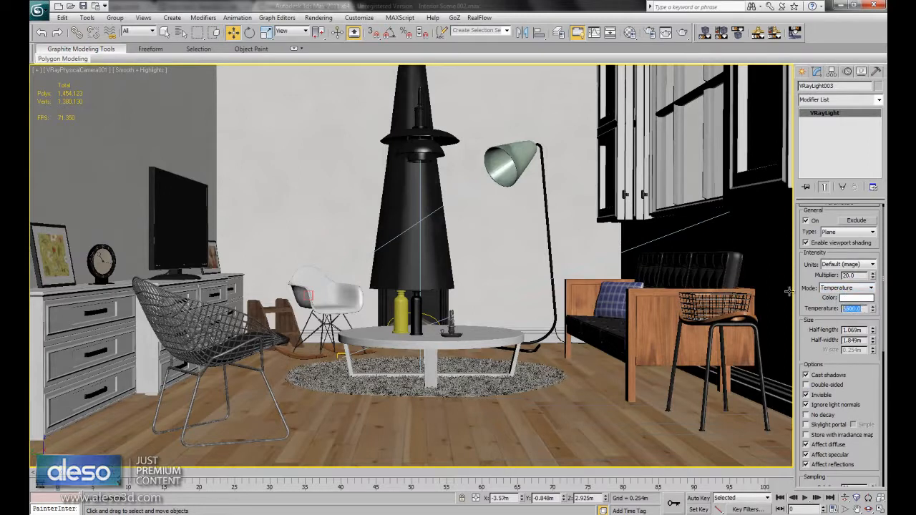
type("5500")
key("Return")
- Select the spherical VRayLight named chimenea inside the fireplace to inspect its intensity and temperature
left_click(431, 316)
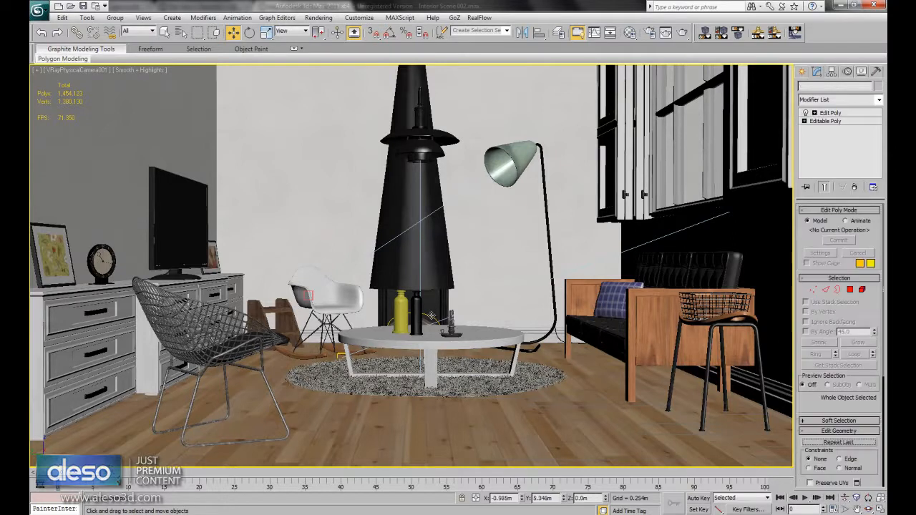
left_click(429, 317)
left_click(429, 317)
left_click_drag(415, 304, 414, 285)
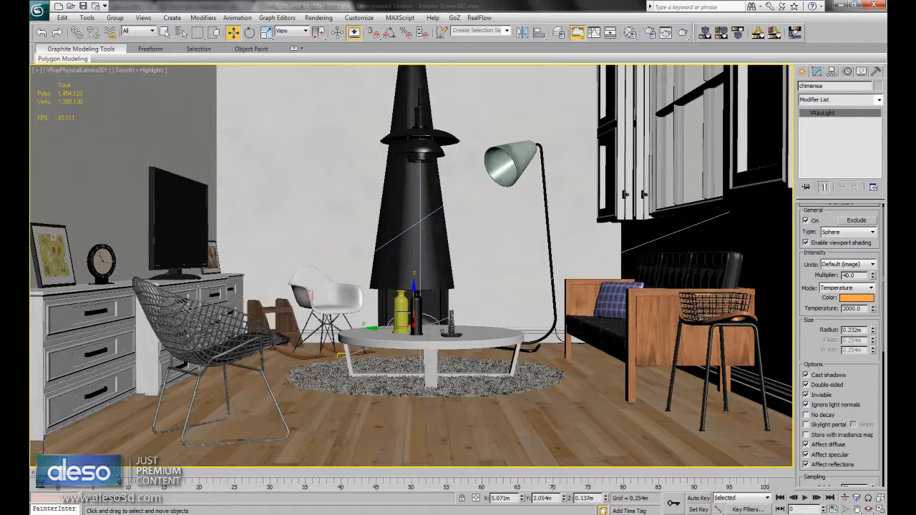
- Review the fireplace light's options and sampling, and open the full-size interior render from the web page in a new tab
left_click_drag(880, 387, 879, 344)
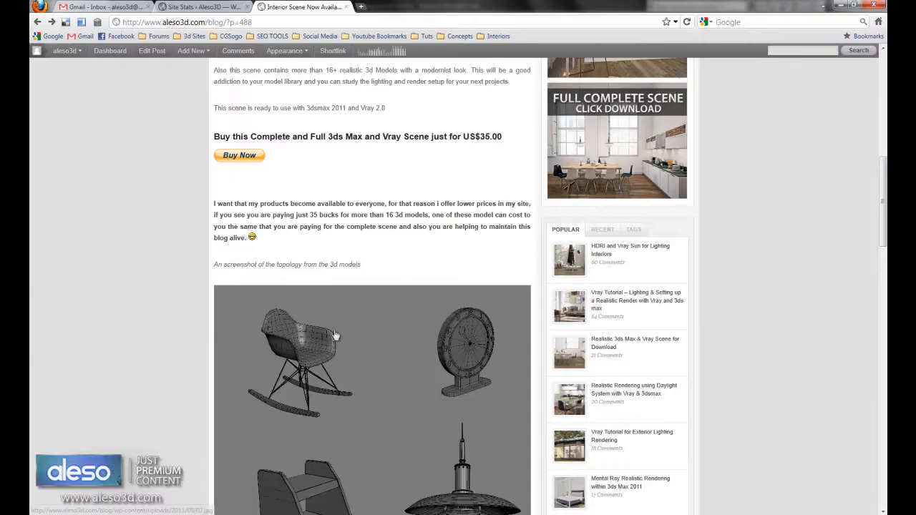
scroll(367, 198, "up", 5)
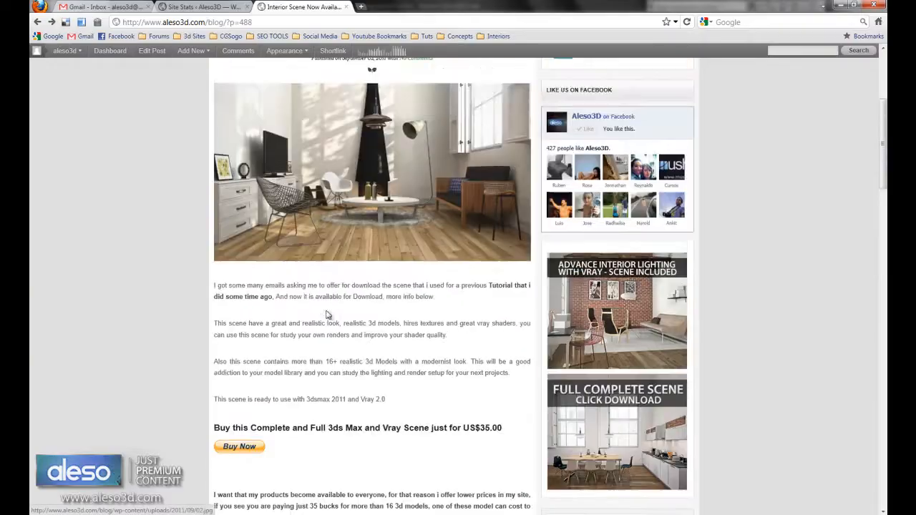
middle_click(367, 198)
left_click(398, 8)
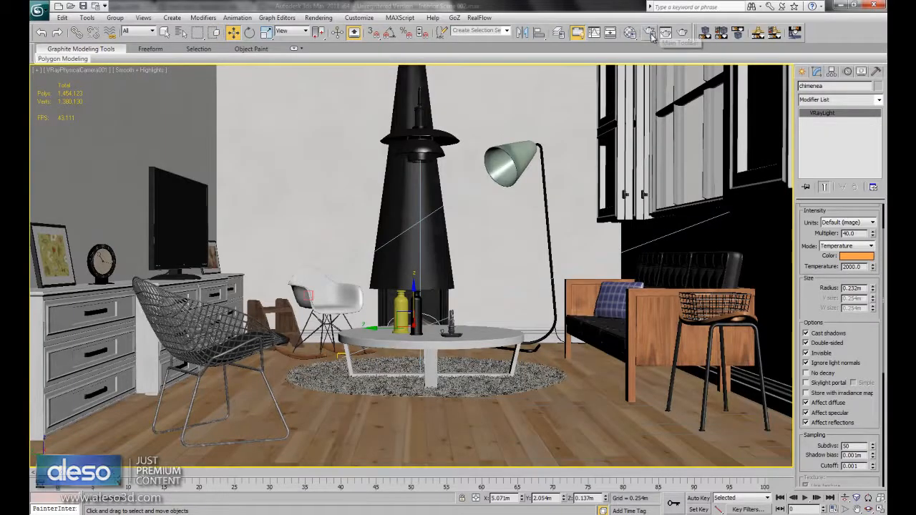
- Open the render setup in 3ds Max and review the output size, image sampler, antialiasing filter and Adaptive DMC subdivisions
left_click(650, 33)
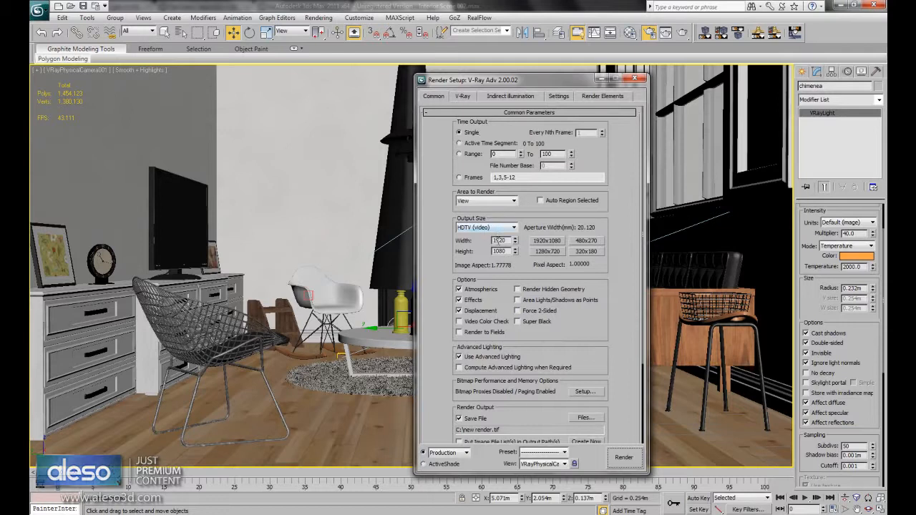
left_click(463, 96)
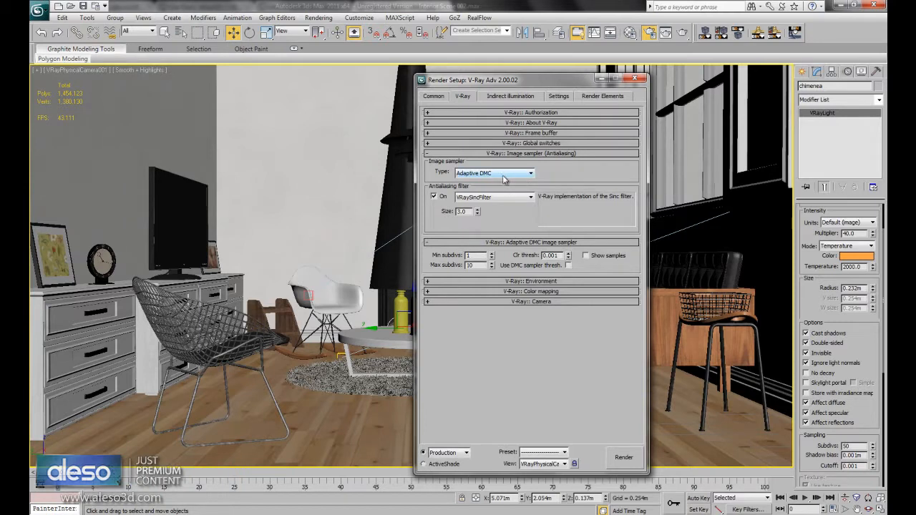
left_click(492, 199)
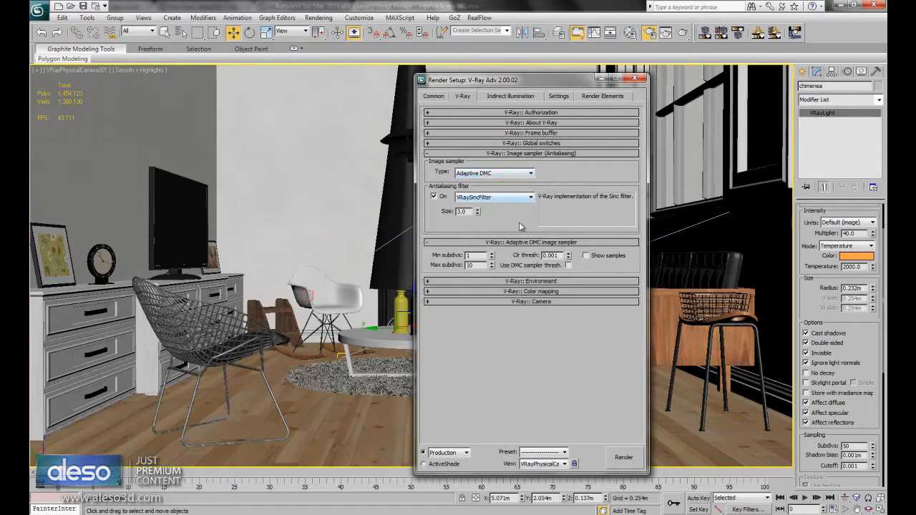
double_click(468, 266)
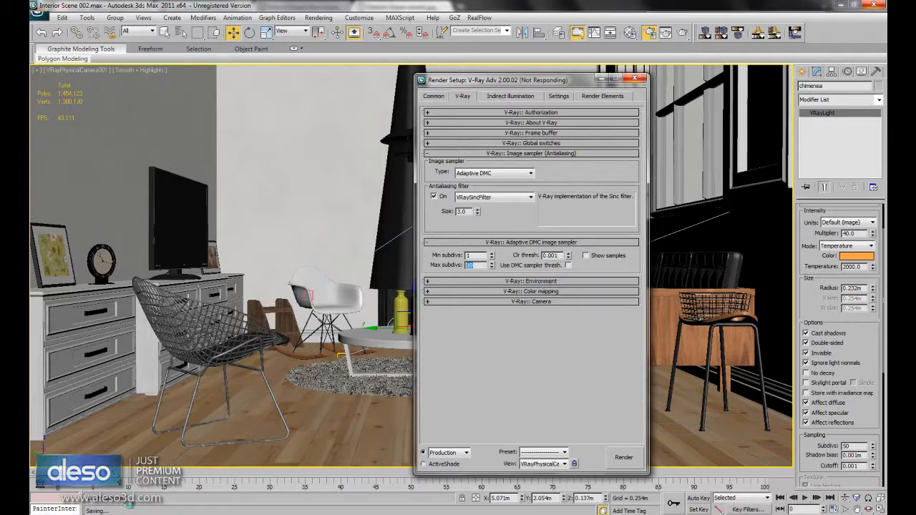
- Expand the V-Ray environment and color mapping settings to review the overrides, mapping type and gamma
left_click(531, 282)
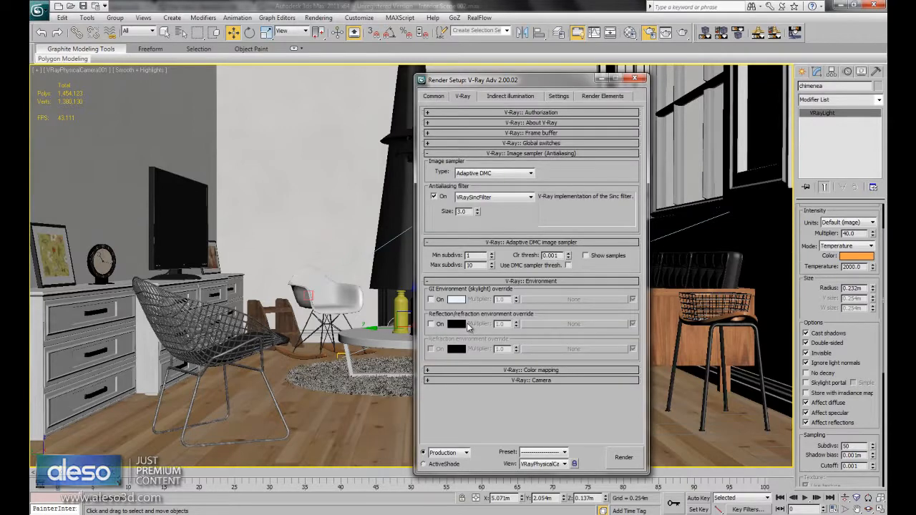
left_click(544, 370)
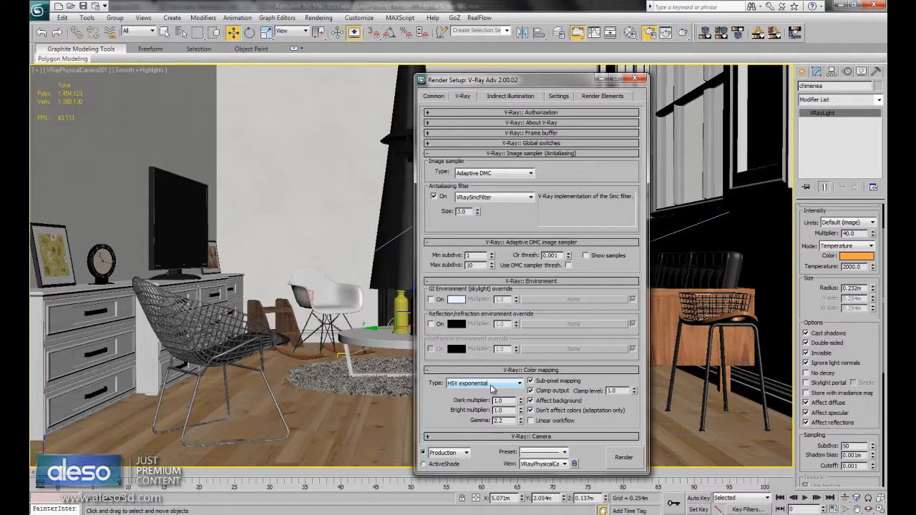
double_click(503, 420)
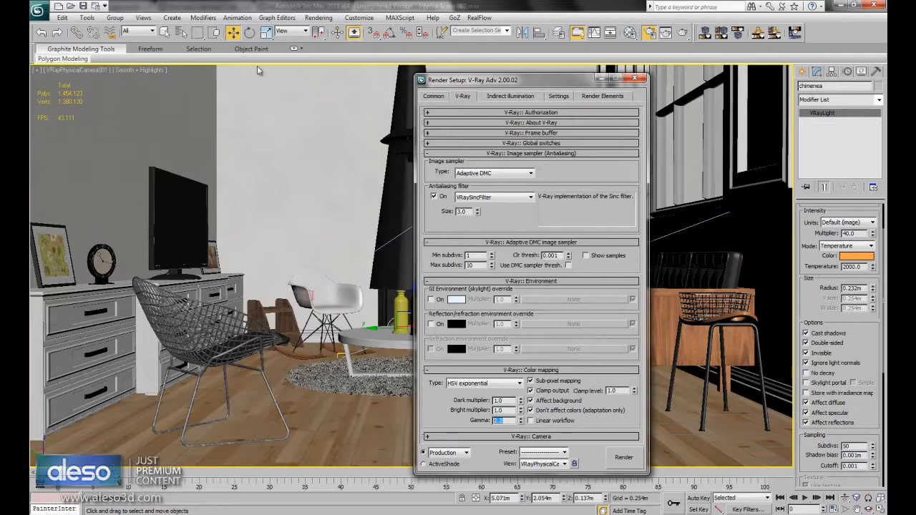
- Check the Gamma and LUT correction settings in the program preferences, and close them without changes
left_click(366, 17)
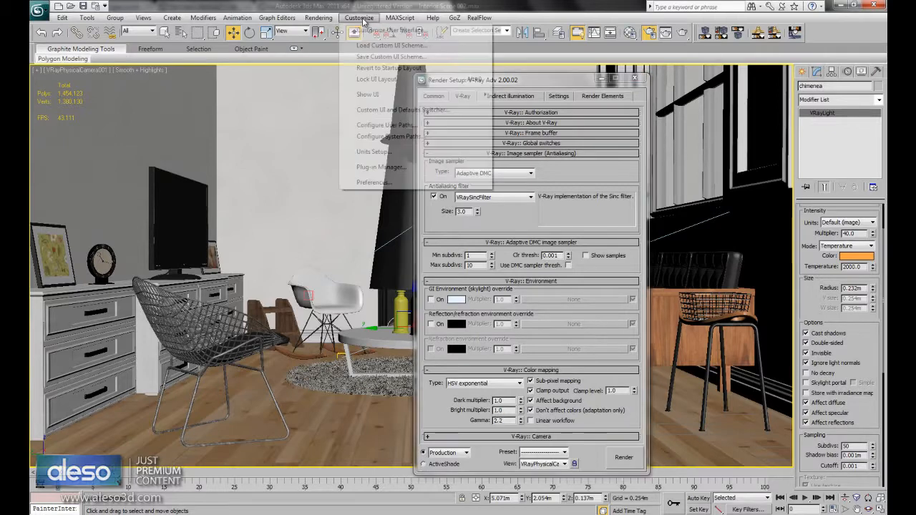
left_click(379, 182)
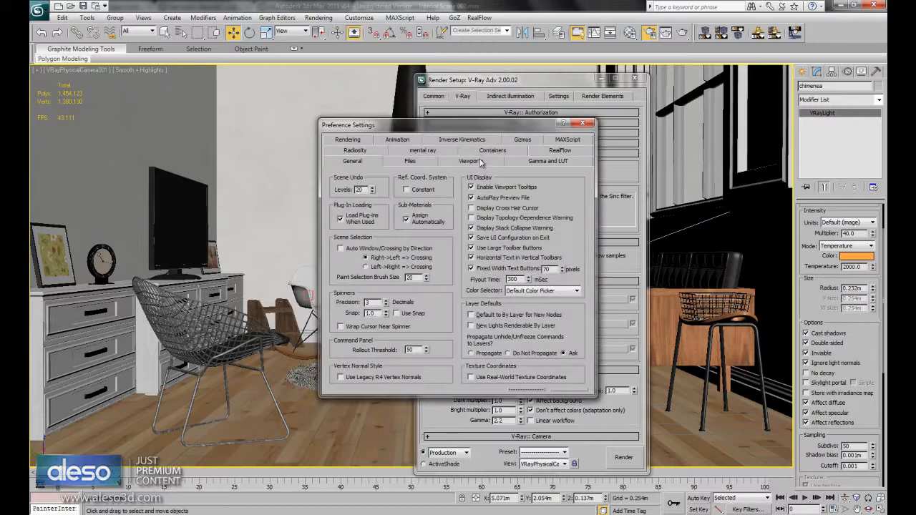
left_click(535, 162)
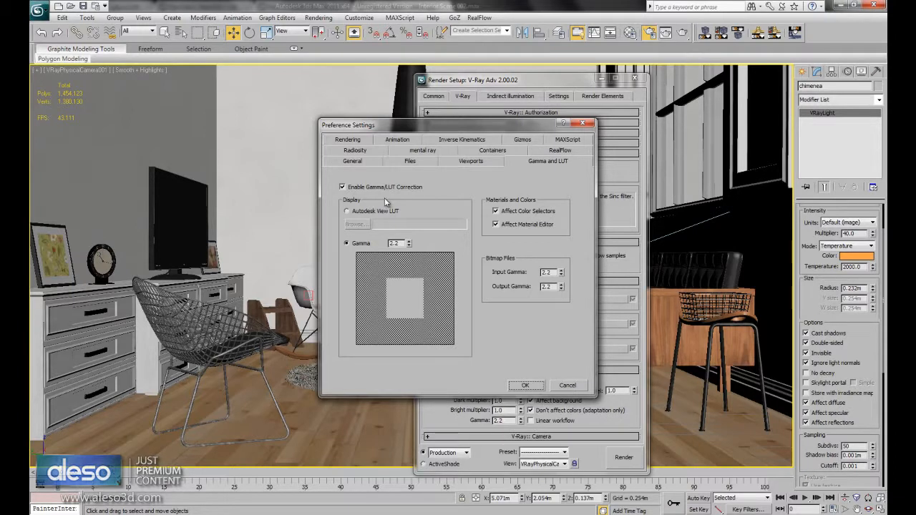
left_click(583, 123)
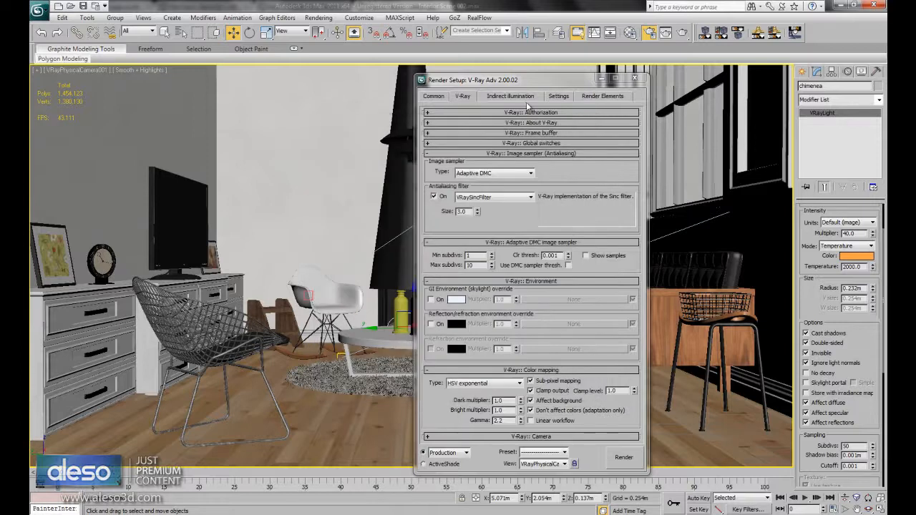
- Review the indirect illumination engines and the irradiance map's Low preset and HSph. subdivs, and collapse the irradiance map settings
left_click(519, 98)
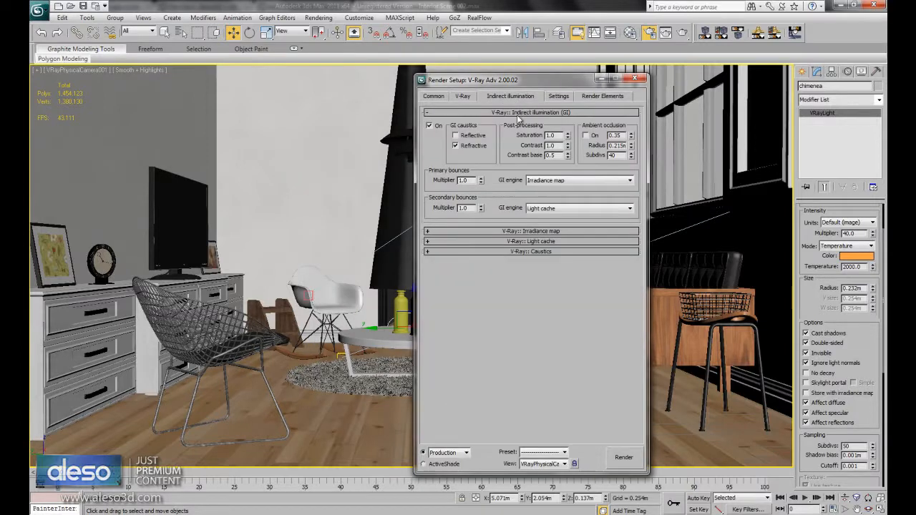
left_click(532, 231)
left_click(551, 172)
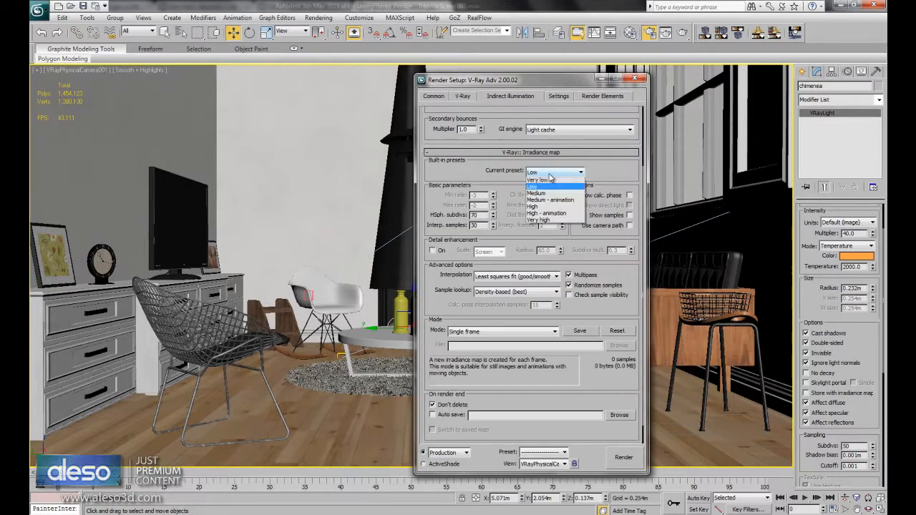
left_click(534, 194)
double_click(481, 215)
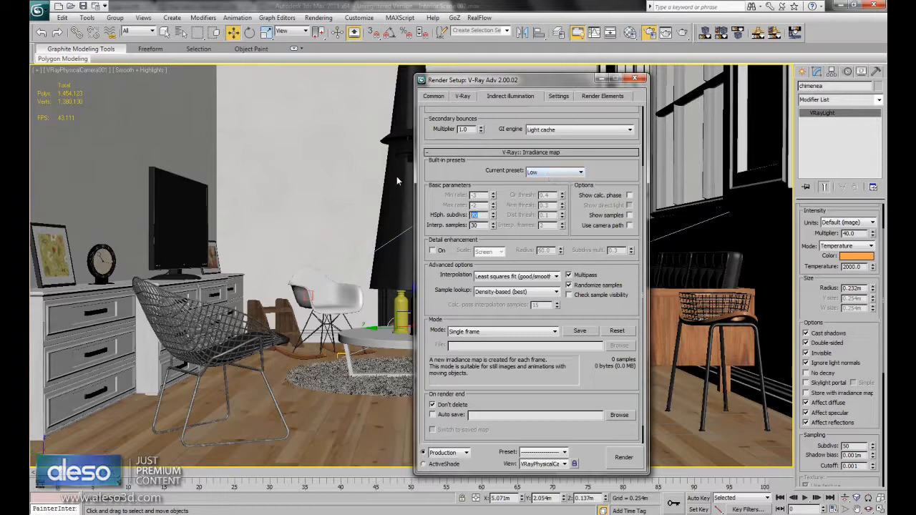
left_click(512, 152)
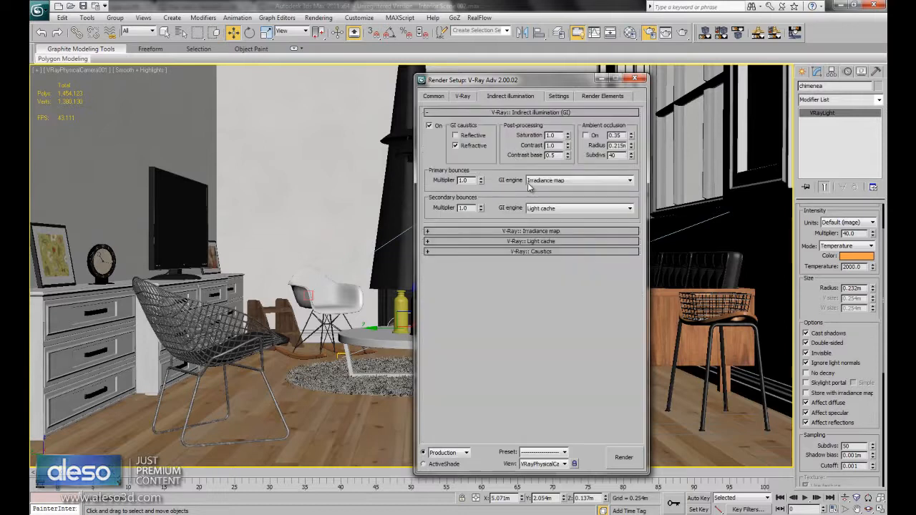
- Review the light cache calculation parameters, DMC sampler and system settings, and close the render setup
left_click(541, 241)
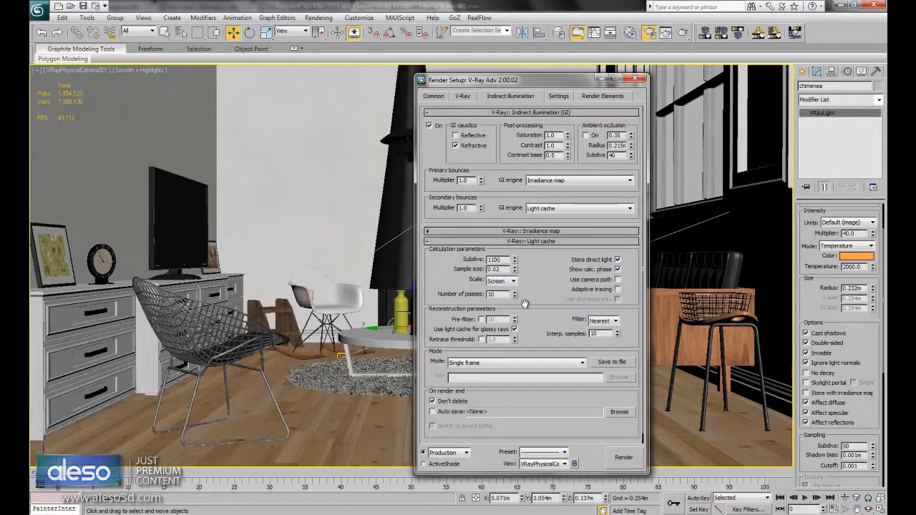
scroll(543, 318, "down", 1)
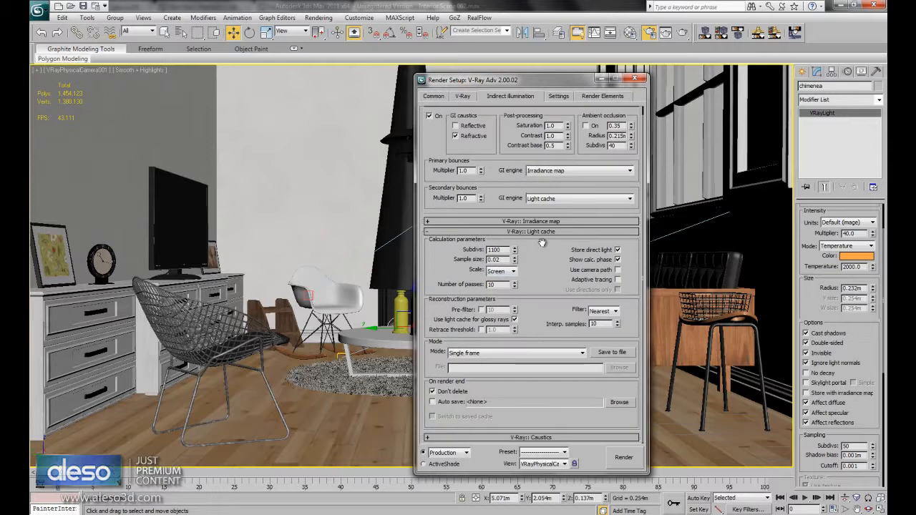
left_click(561, 97)
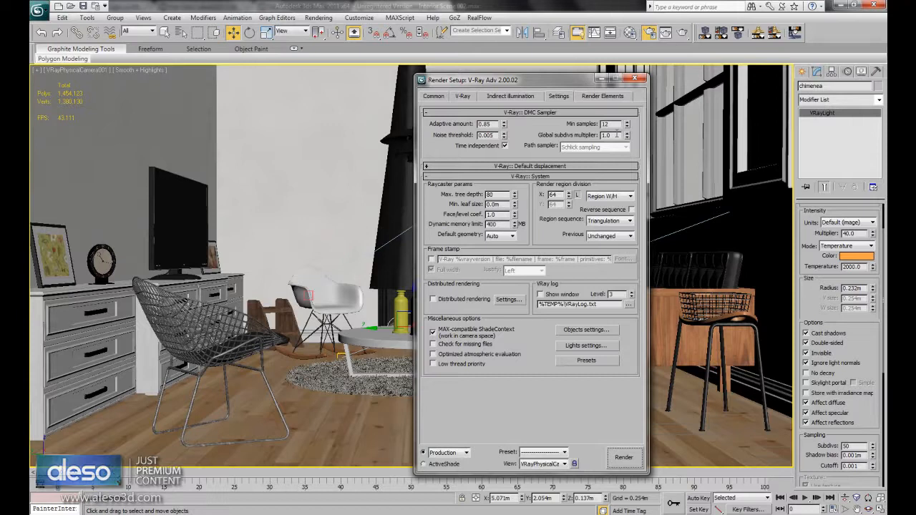
left_click(433, 96)
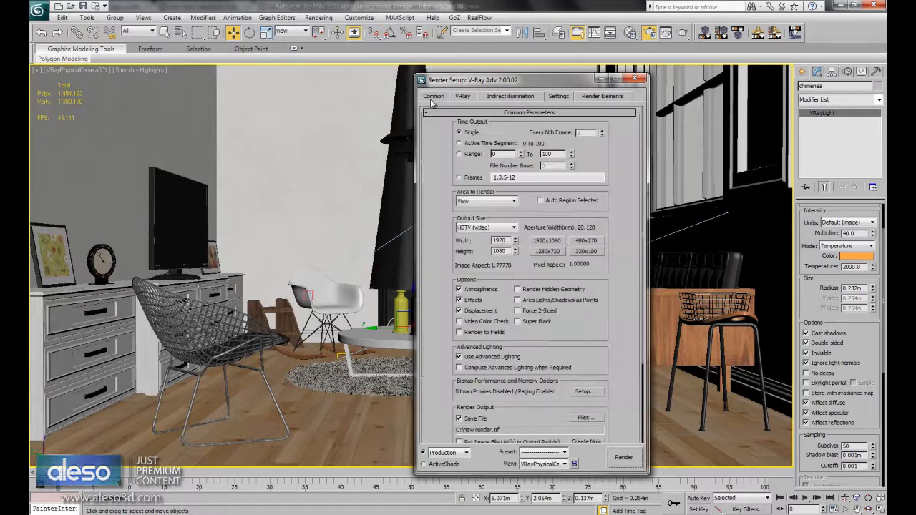
left_click(634, 79)
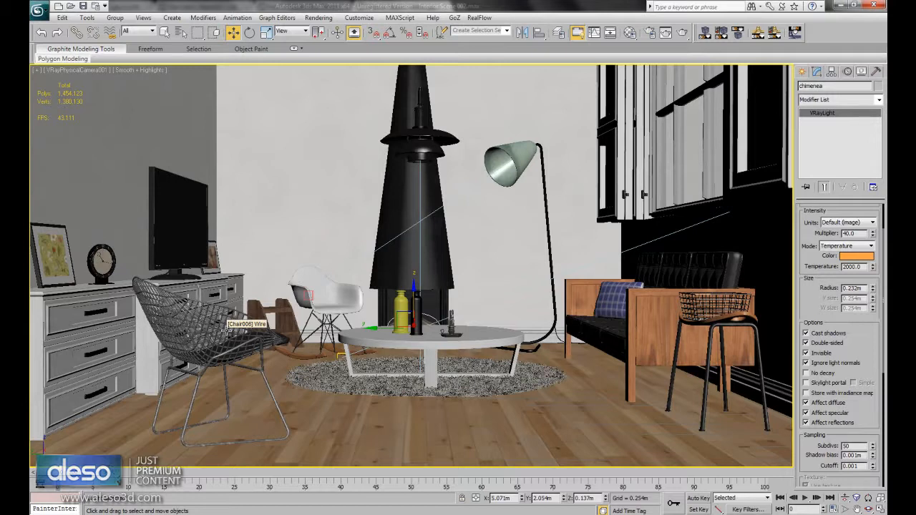
- Inspect the Floor material in the Material Editor, checking its enlarged preview, reflection parameters and wood flooring maps
left_click(630, 32)
left_click(447, 135)
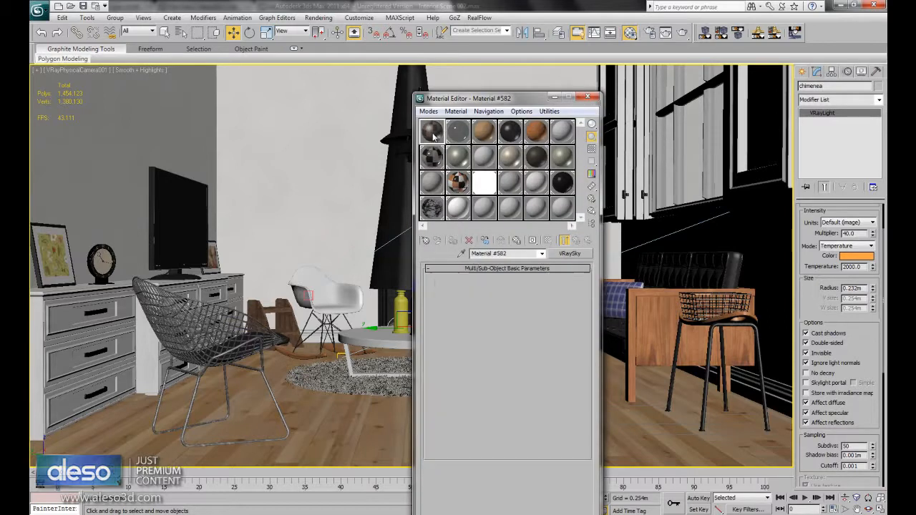
double_click(489, 133)
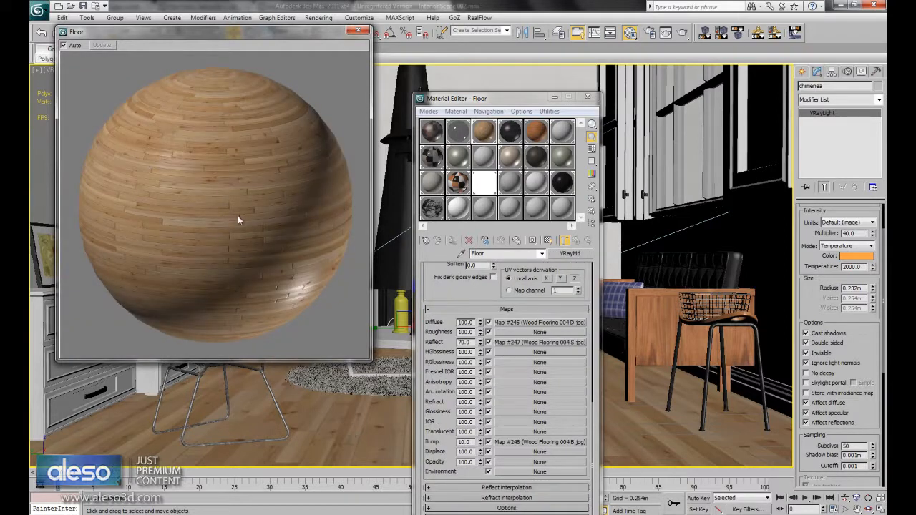
scroll(527, 410, "up", 10)
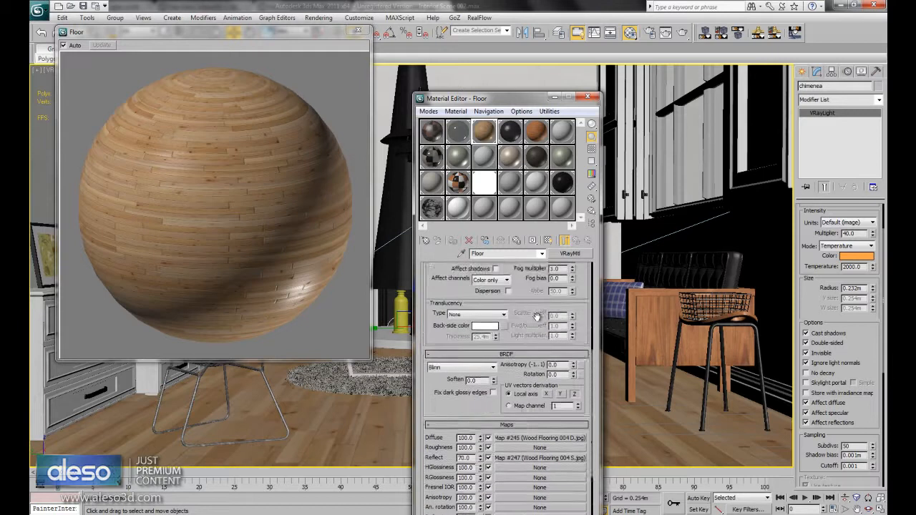
scroll(527, 410, "up", 3)
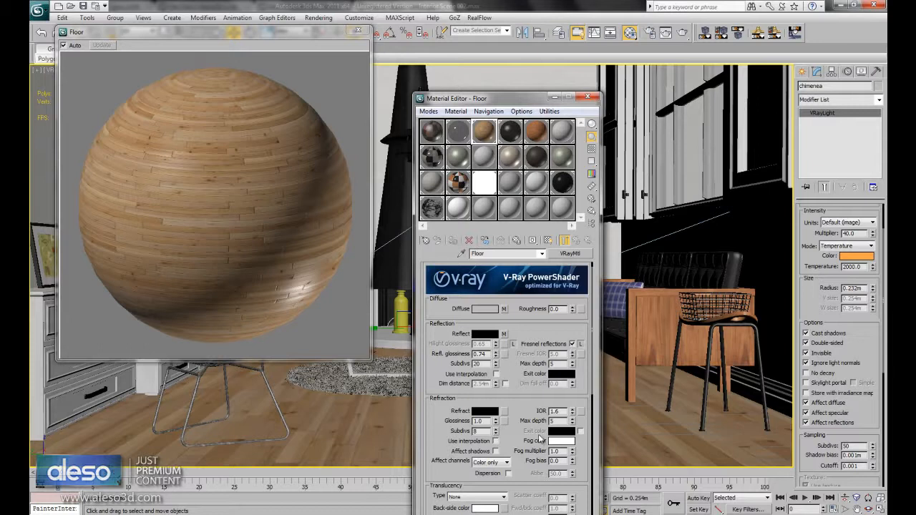
scroll(515, 436, "down", 10)
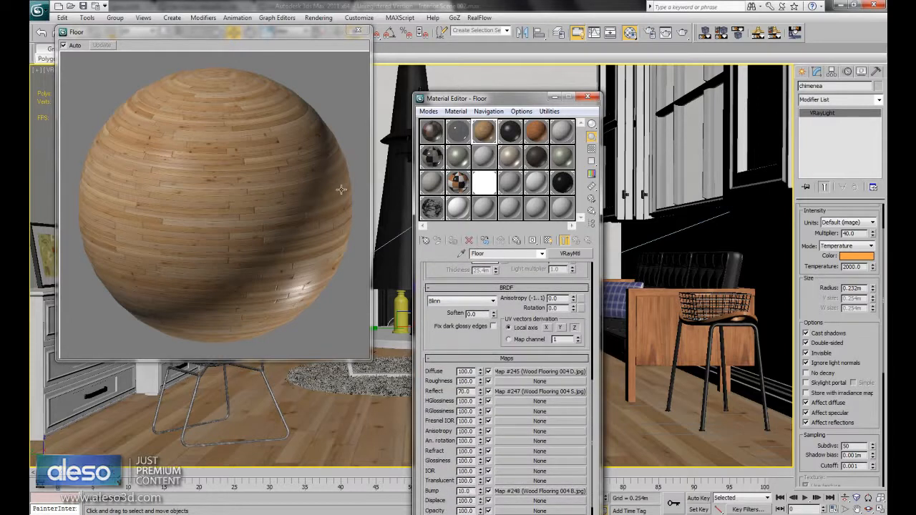
left_click(357, 30)
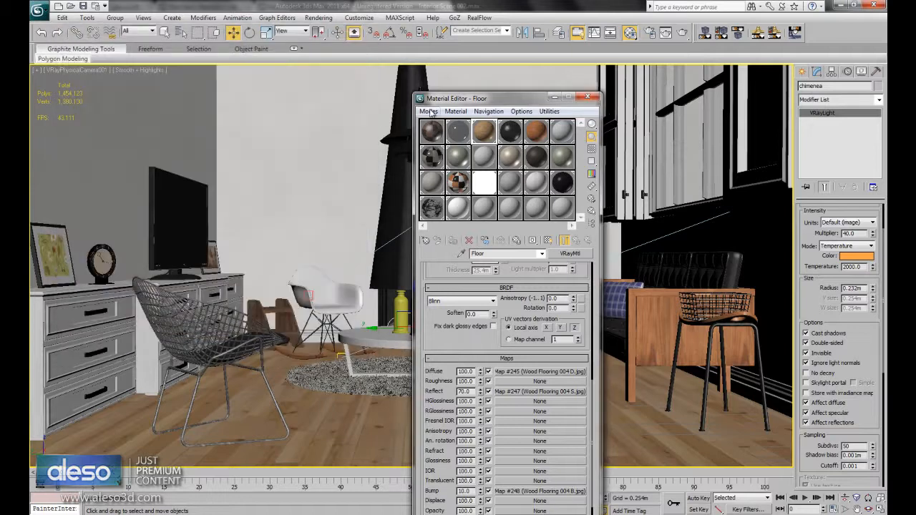
- Load the fireplace's material from the scene into the unused 21 - Default sample slot
left_click(511, 131)
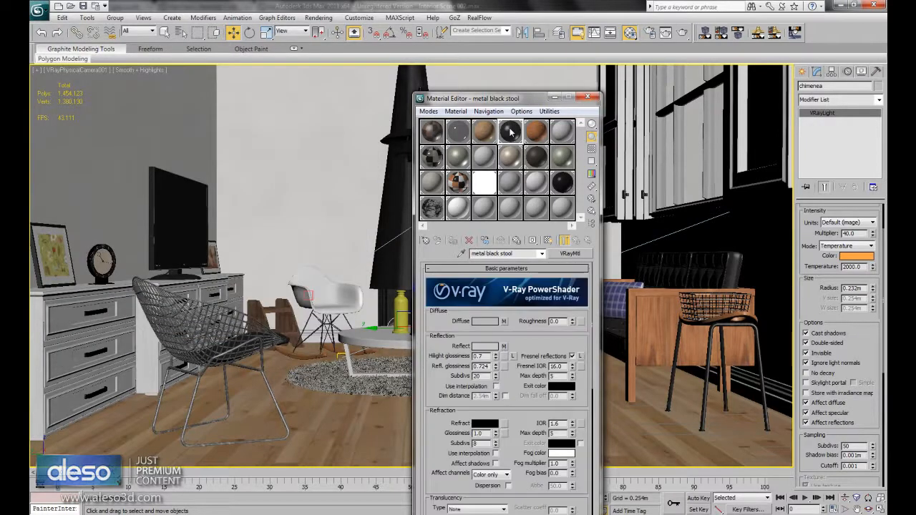
left_click(484, 209)
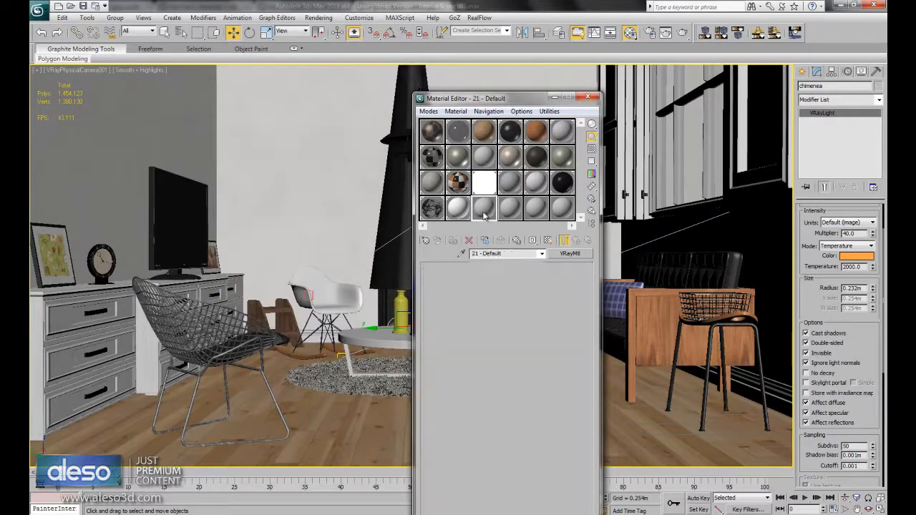
left_click(408, 85)
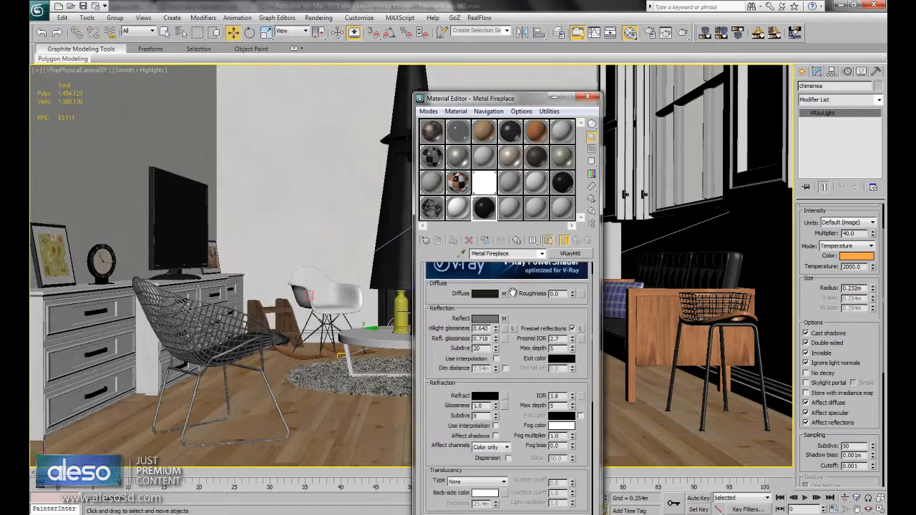
- Inspect the Metal Fireplace material's diffuse bitmap and its enlarged sample preview
left_click(503, 295)
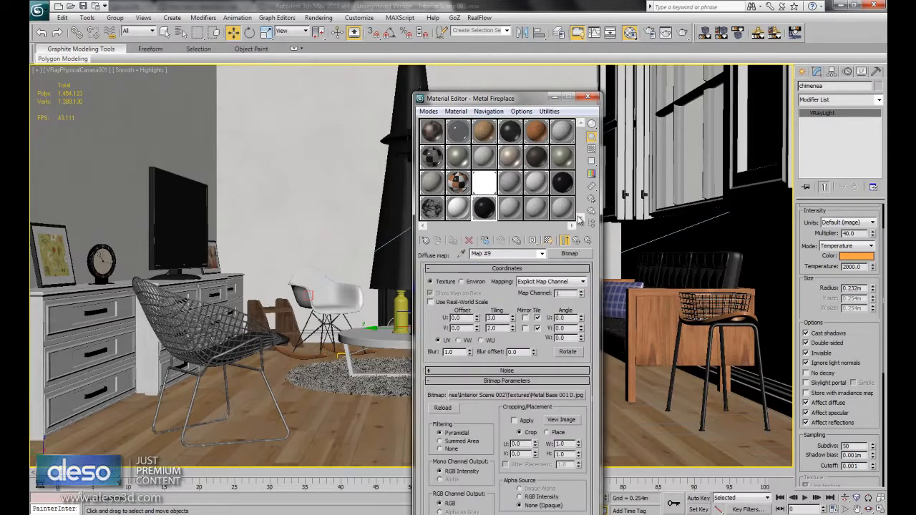
left_click(576, 240)
double_click(486, 214)
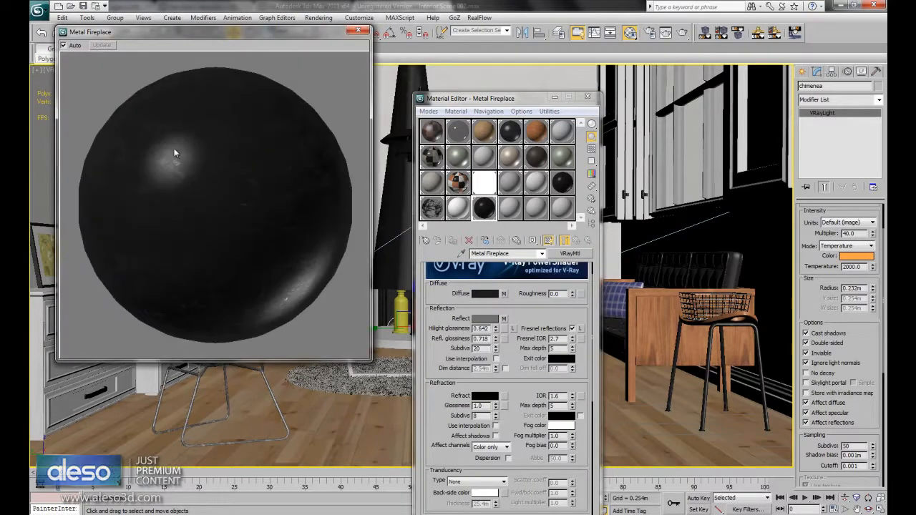
left_click(362, 33)
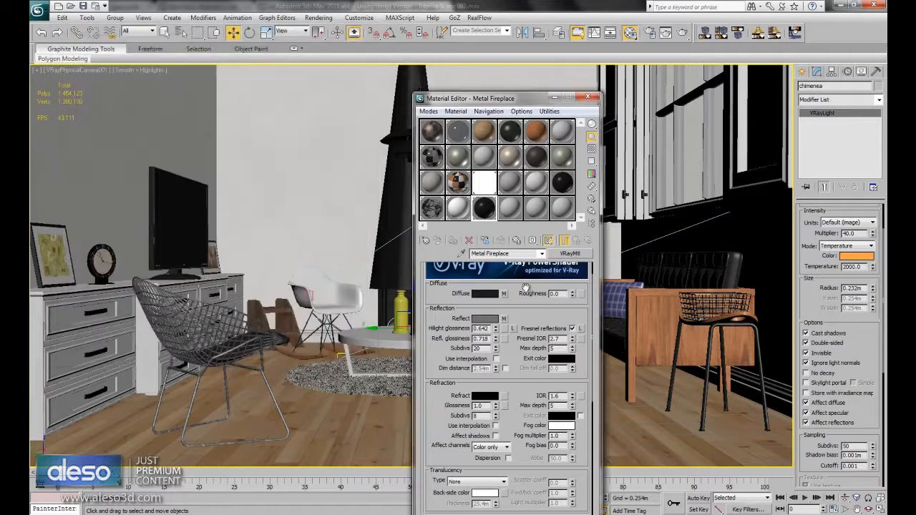
- Examine the Mix map in the Metal Fireplace material's reflect slot and its two component textures
left_click(503, 318)
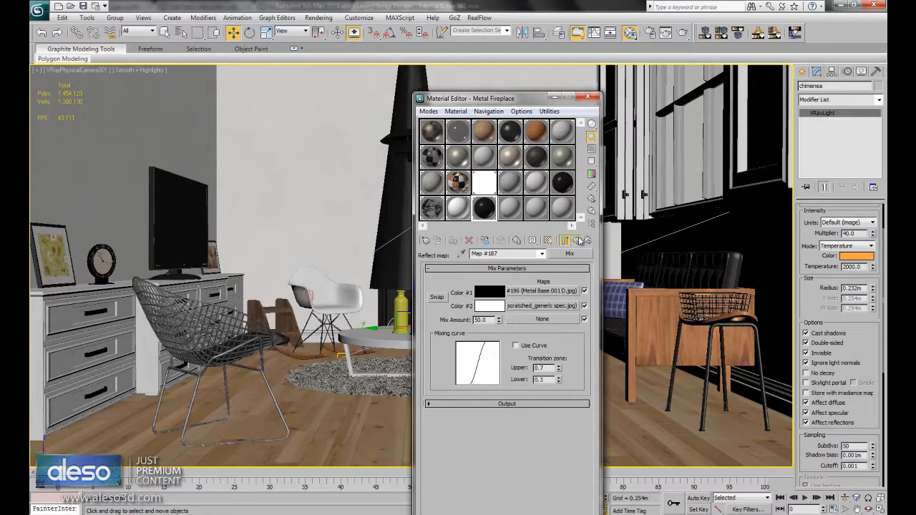
left_click(576, 240)
left_click(503, 319)
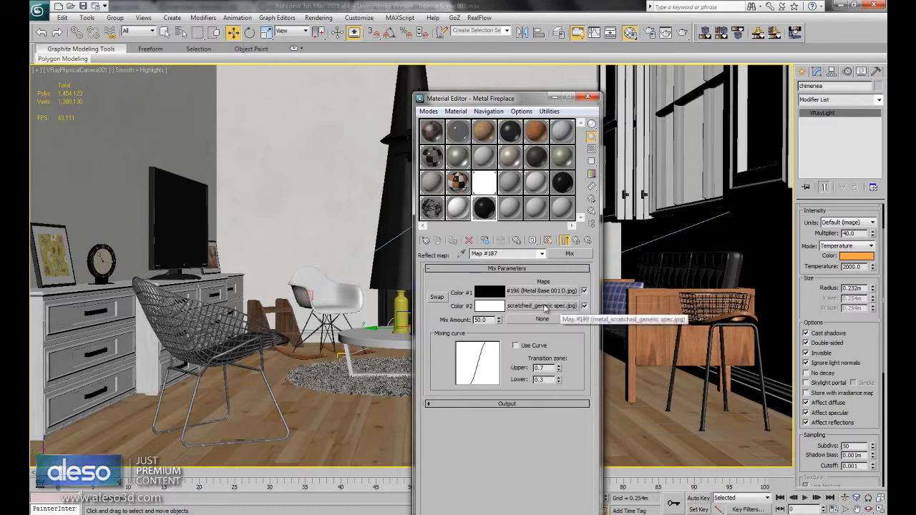
- Check the mix amount of the Metal Fireplace reflection map and view its enlarged sample preview, returning to the parent material
double_click(483, 320)
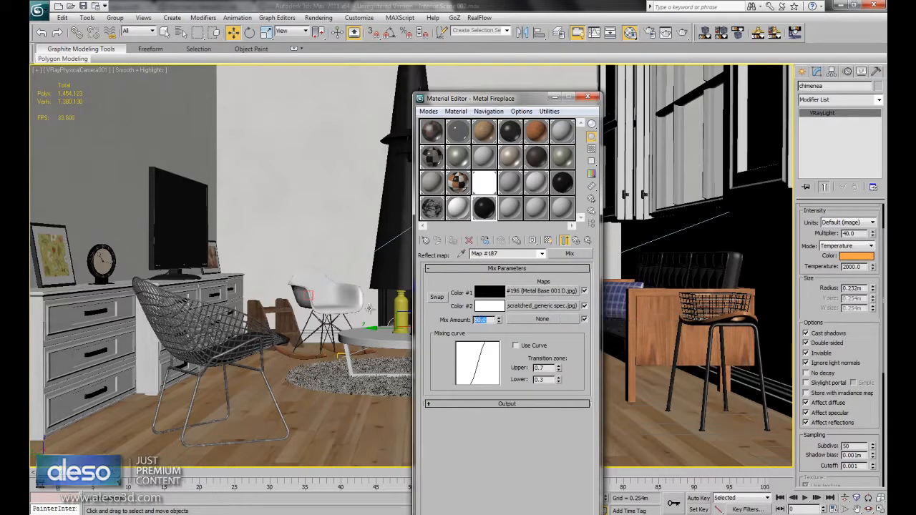
double_click(485, 214)
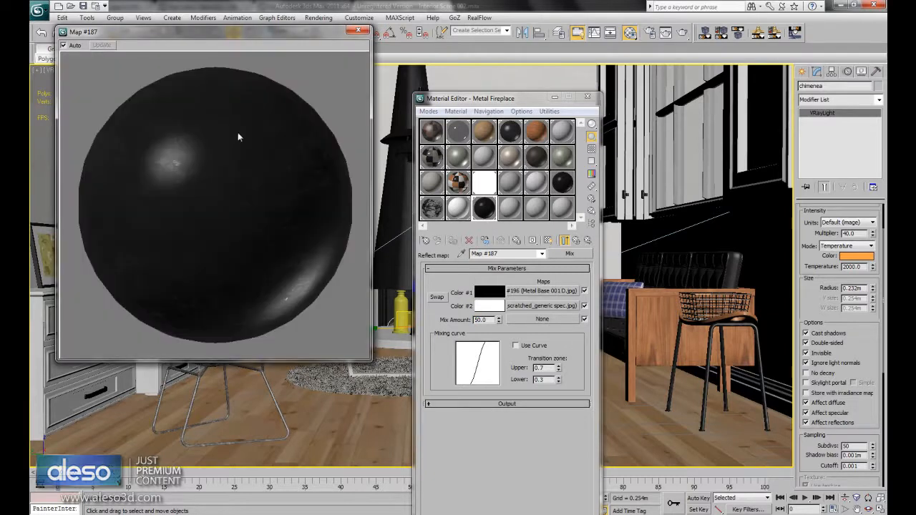
left_click(358, 33)
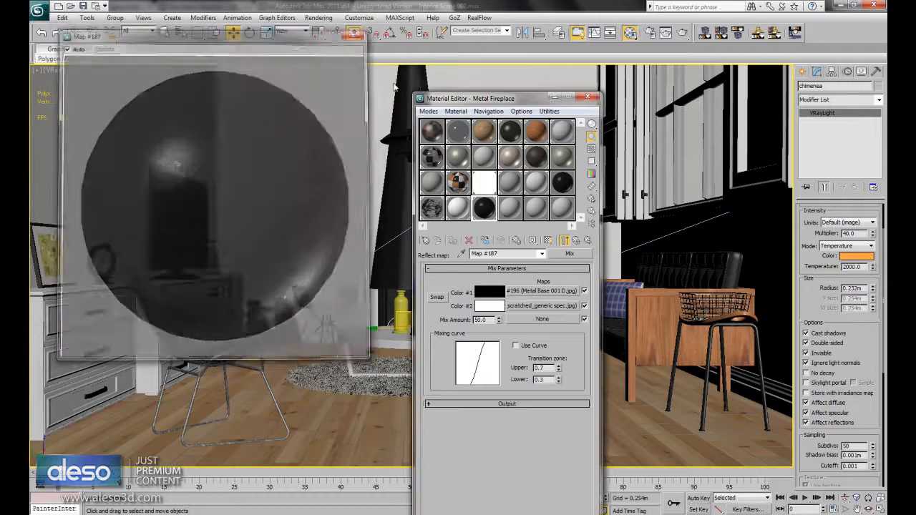
left_click(563, 241)
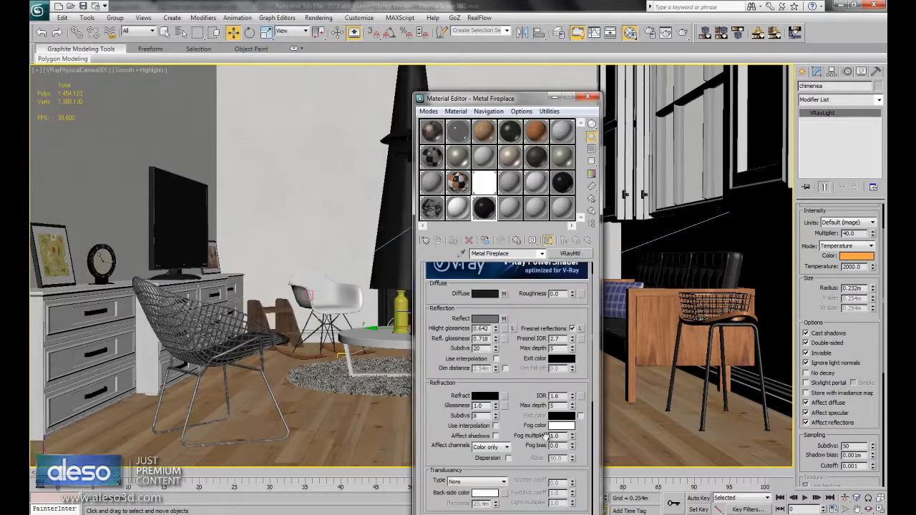
- Inspect the Mix map in the Metal Fireplace material's bump slot, then select the 22 - Default sample and close the Material Editor
scroll(530, 472, "down", 10)
left_click(515, 459)
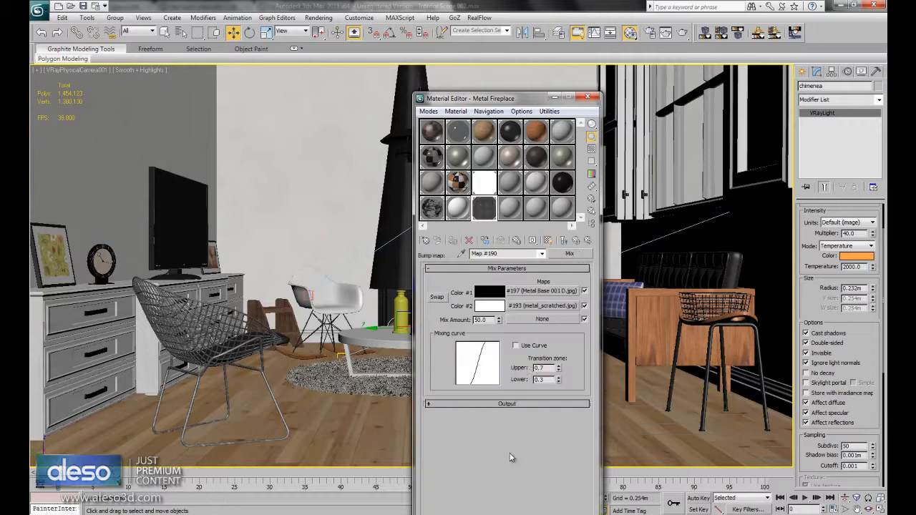
left_click(563, 241)
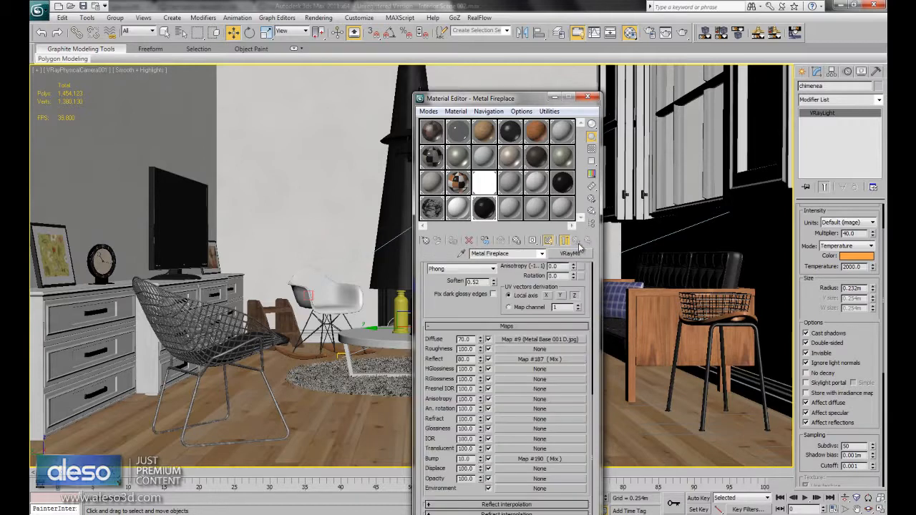
left_click(505, 209)
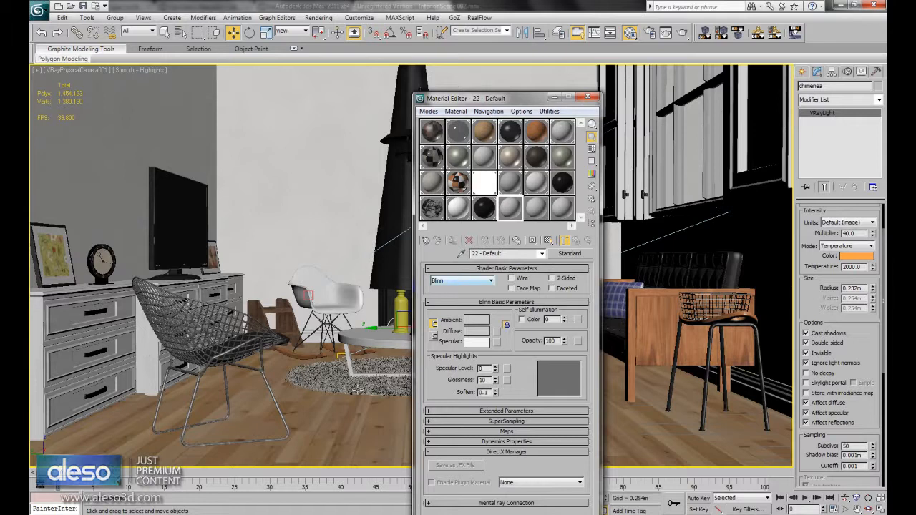
left_click(587, 97)
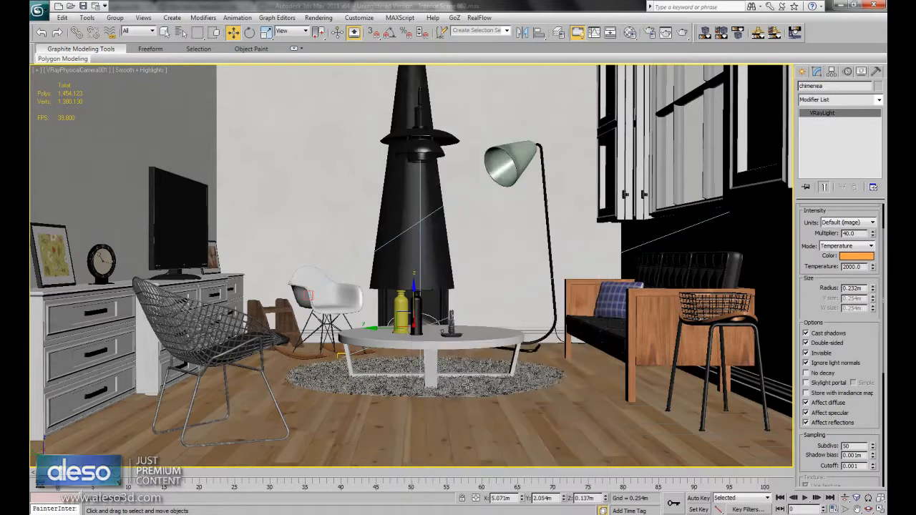
- Hide everything except the round rug under the coffee table and examine its fibres up close in a perspective view
left_click(466, 384)
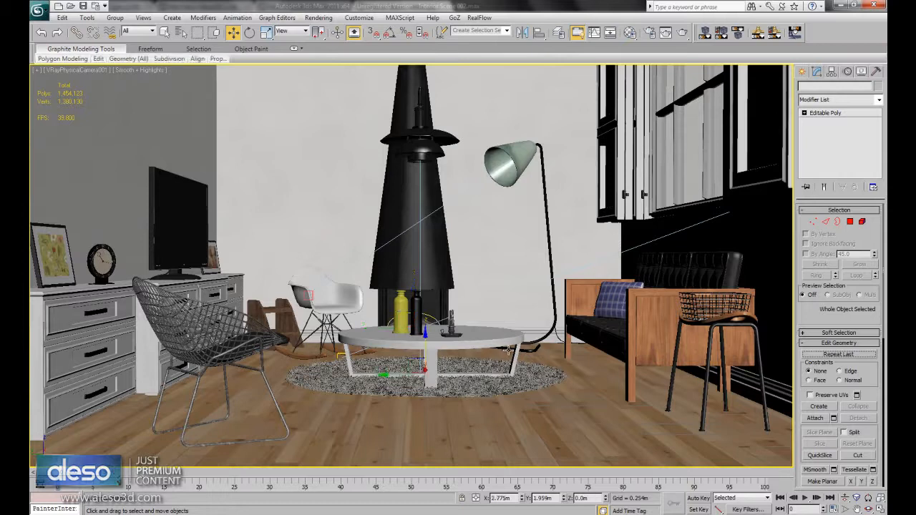
right_click(501, 375)
left_click(538, 338)
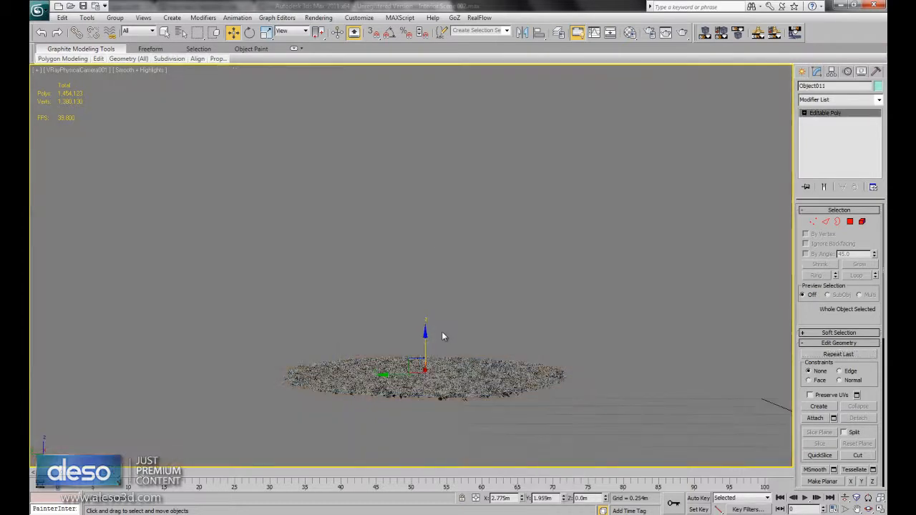
key("alt")
key("p")
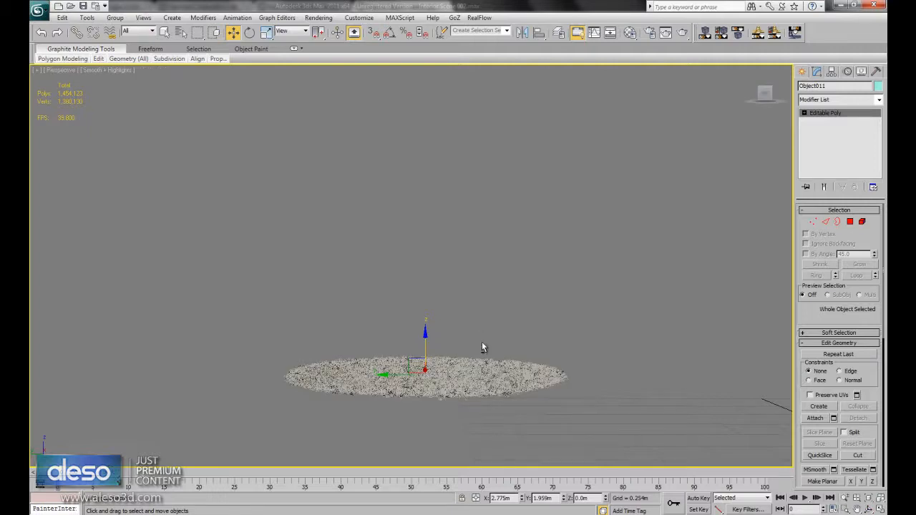
scroll(481, 353, "up", 6)
scroll(485, 352, "up", 2)
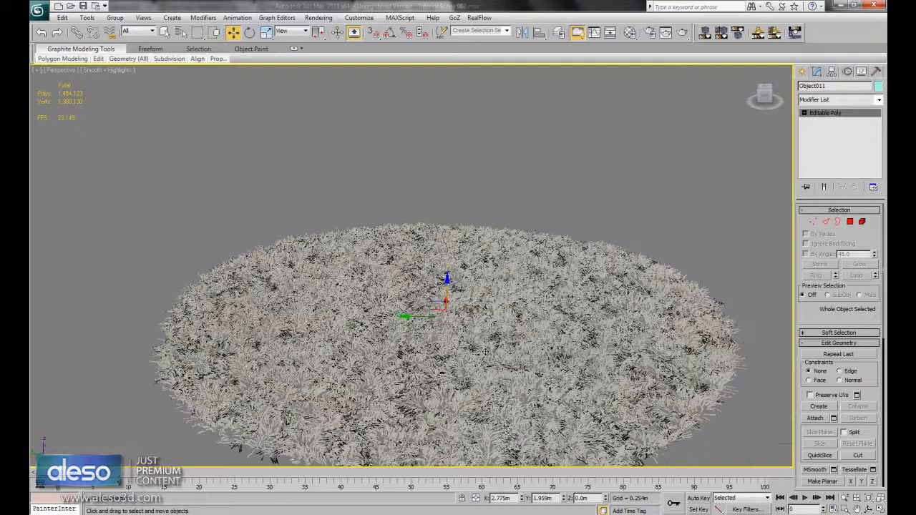
scroll(475, 356, "down", 4)
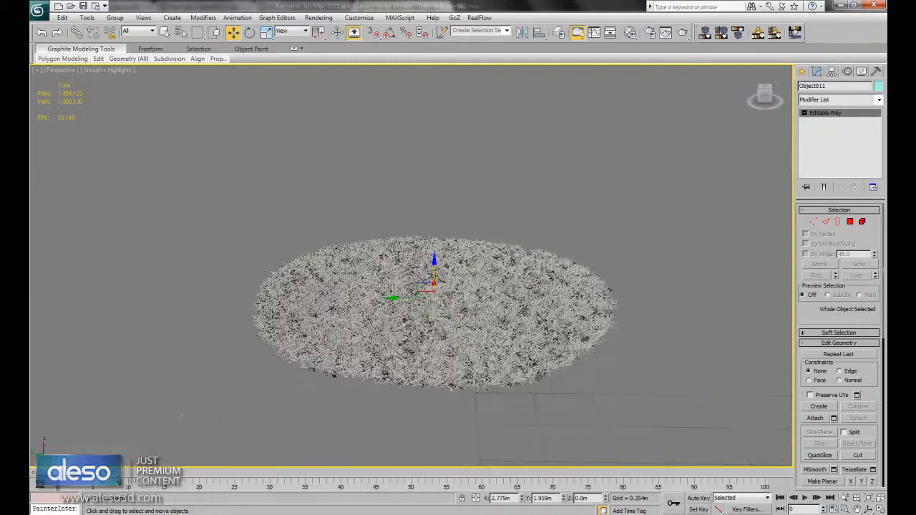
- Unhide all scene objects and return the viewport to the V-Ray physical camera view
right_click(478, 333)
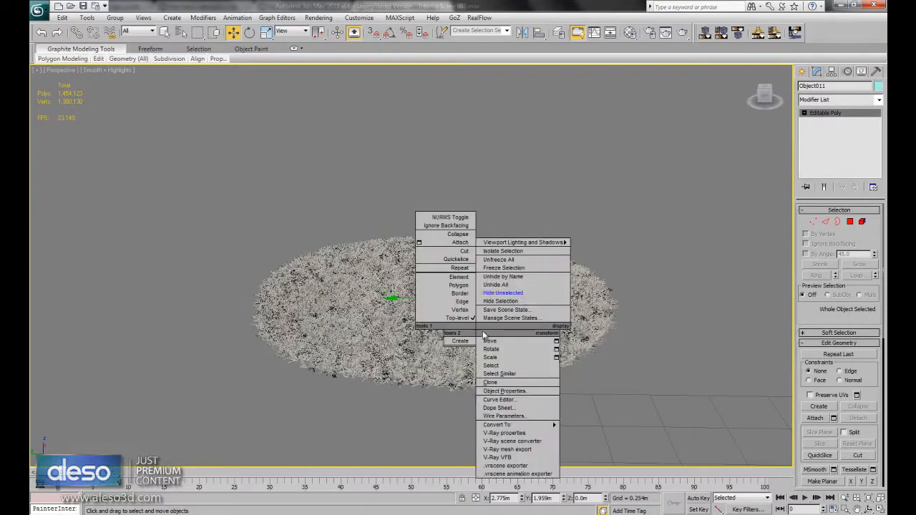
left_click(519, 287)
key("c")
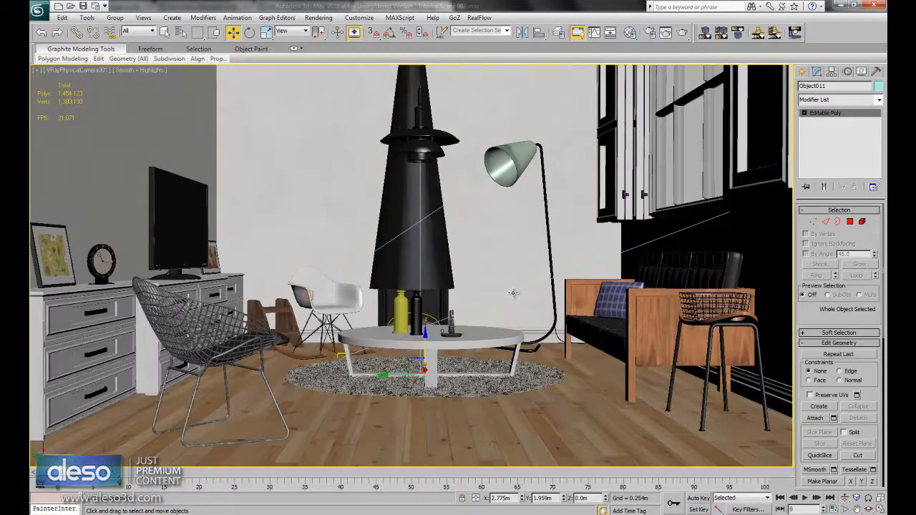
- Review the common output parameters in Render Setup and close the dialog
left_click(649, 33)
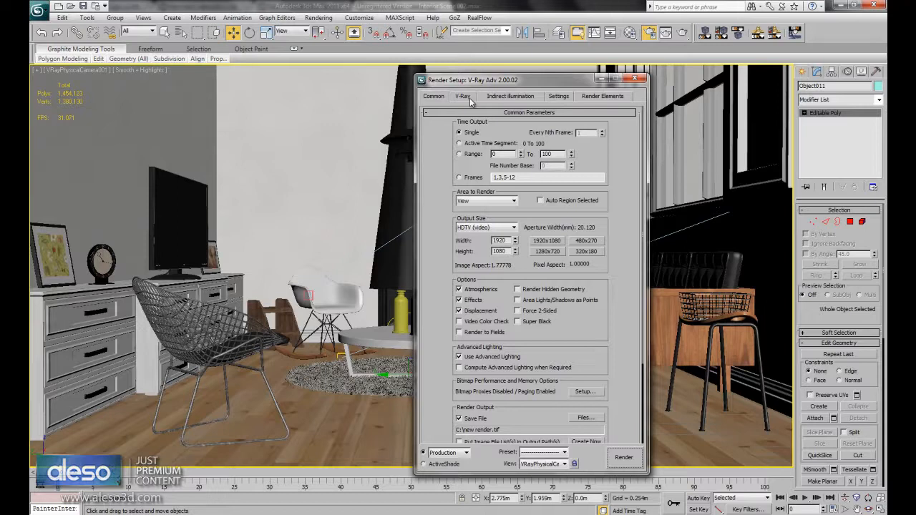
left_click(634, 79)
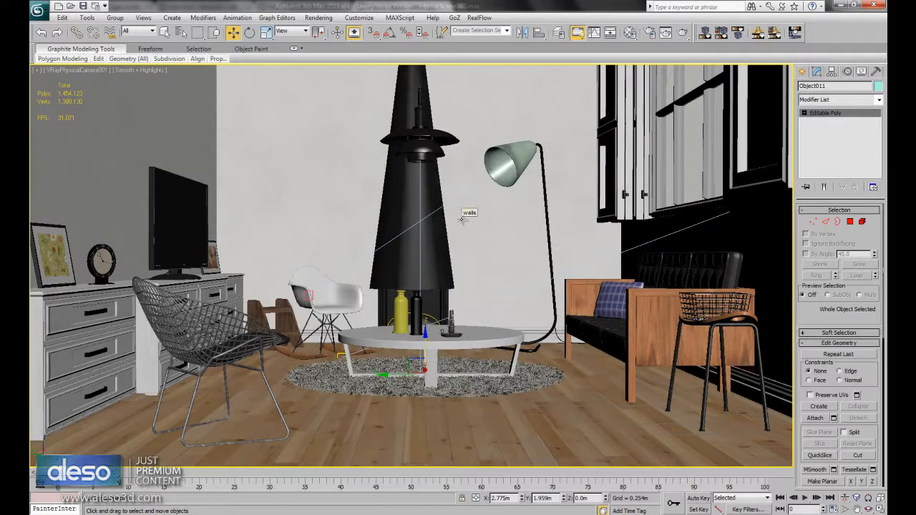